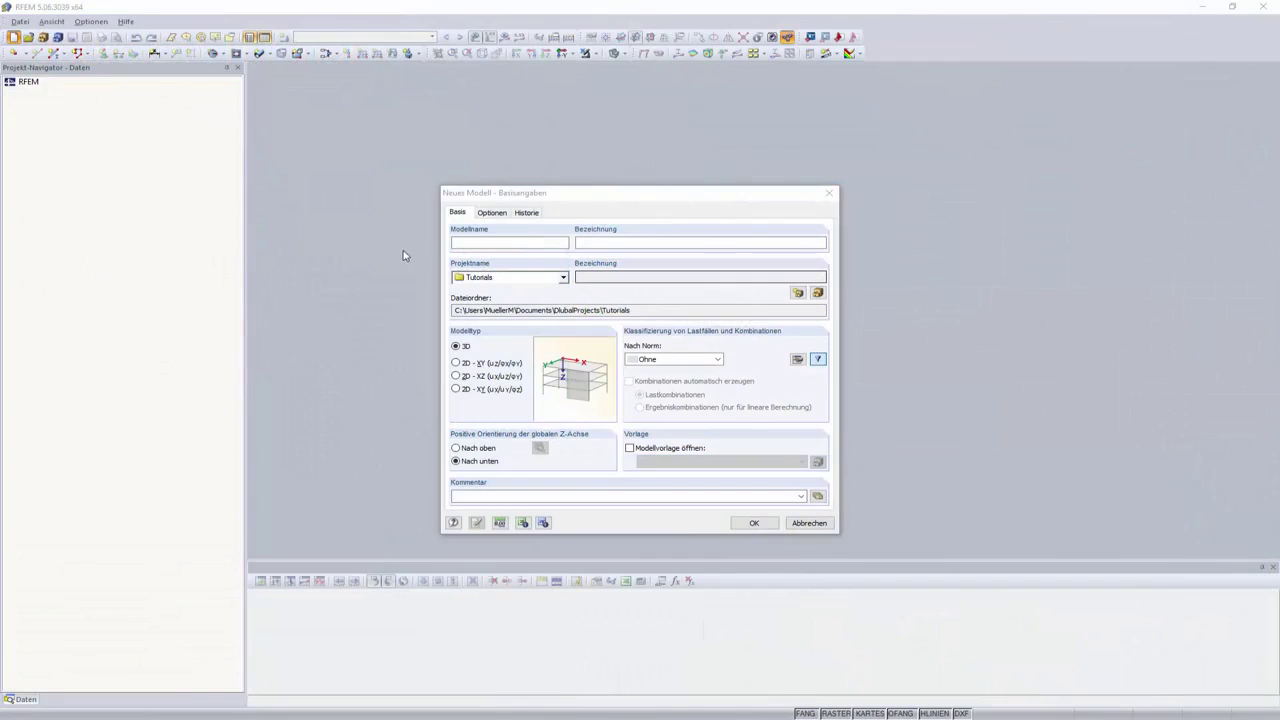
Step: Create a 3D model named "Ebener Spannungszustand" in the Tutorials project
click(474, 244)
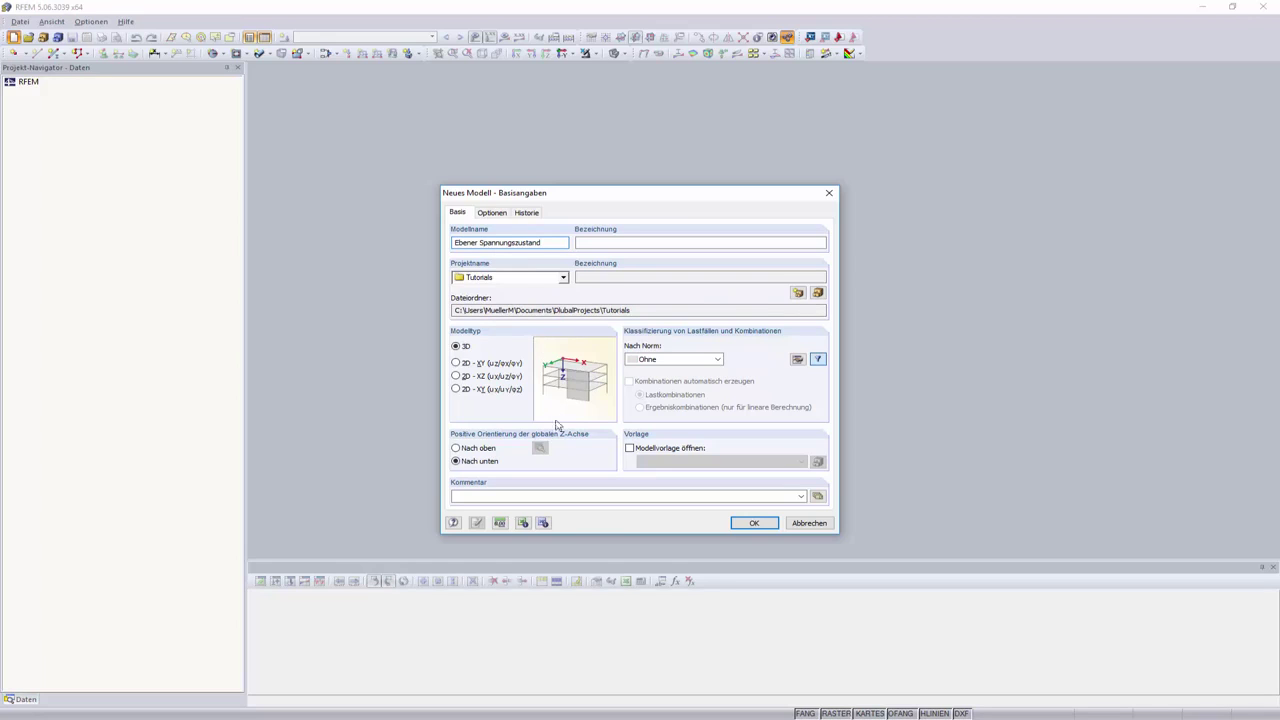
click(753, 523)
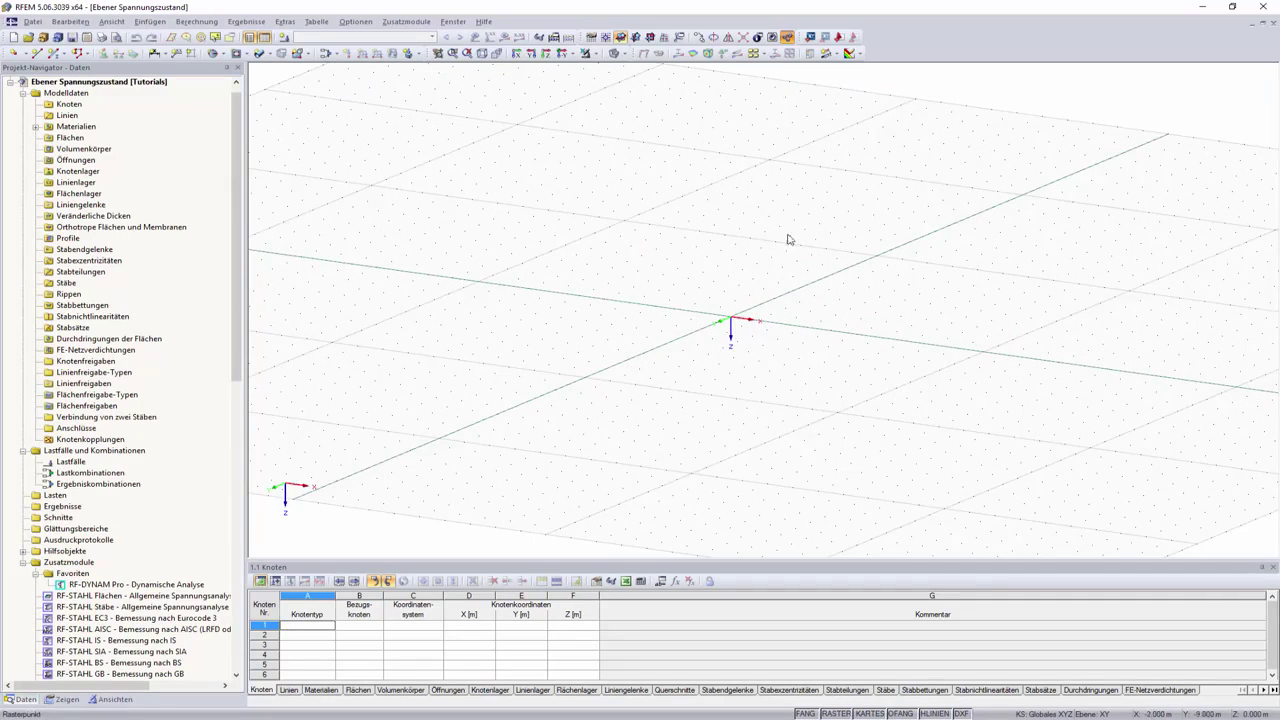
Step: Make XZ the work plane and set the grid point spacing to 0.1 m for both b and h
click(649, 36)
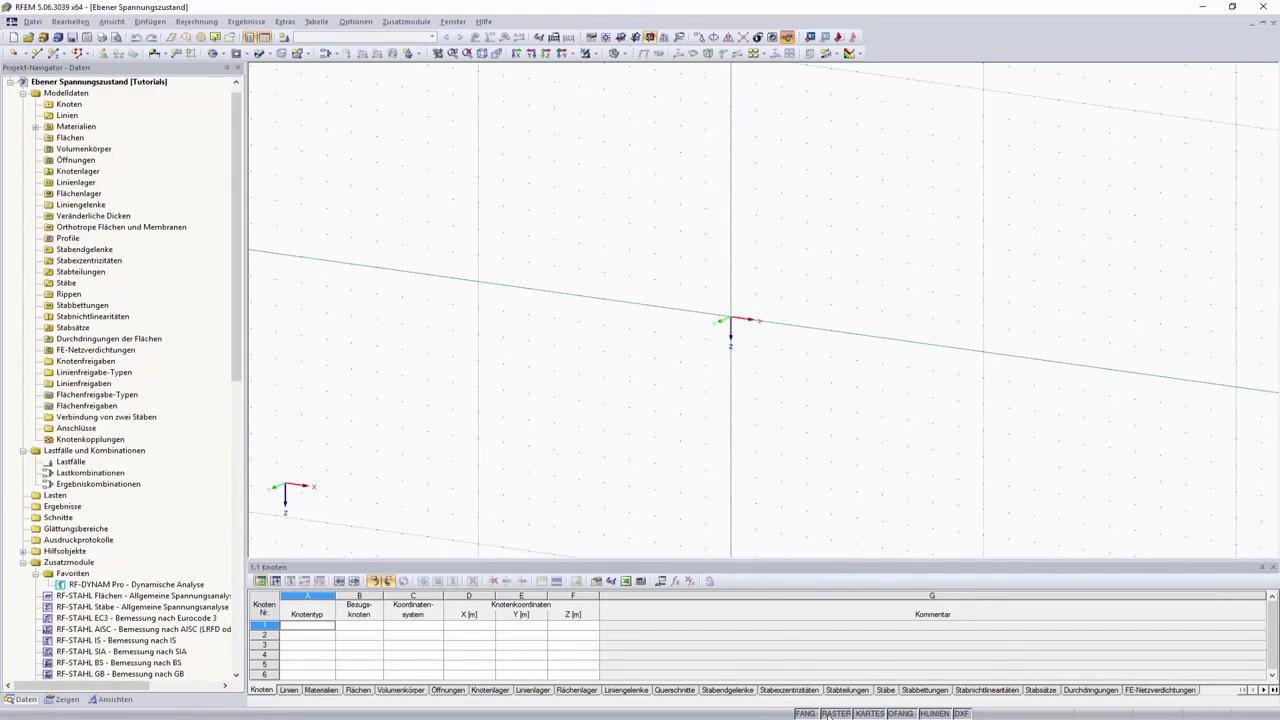
right_click(834, 713)
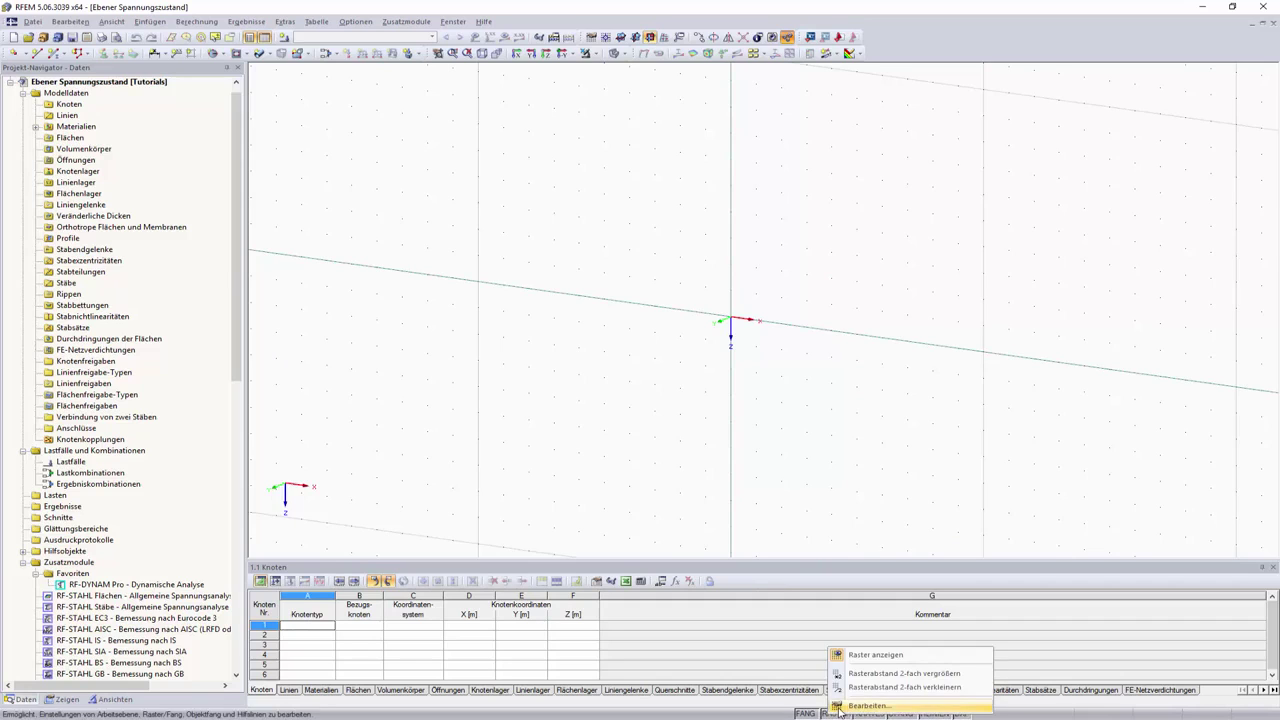
click(840, 706)
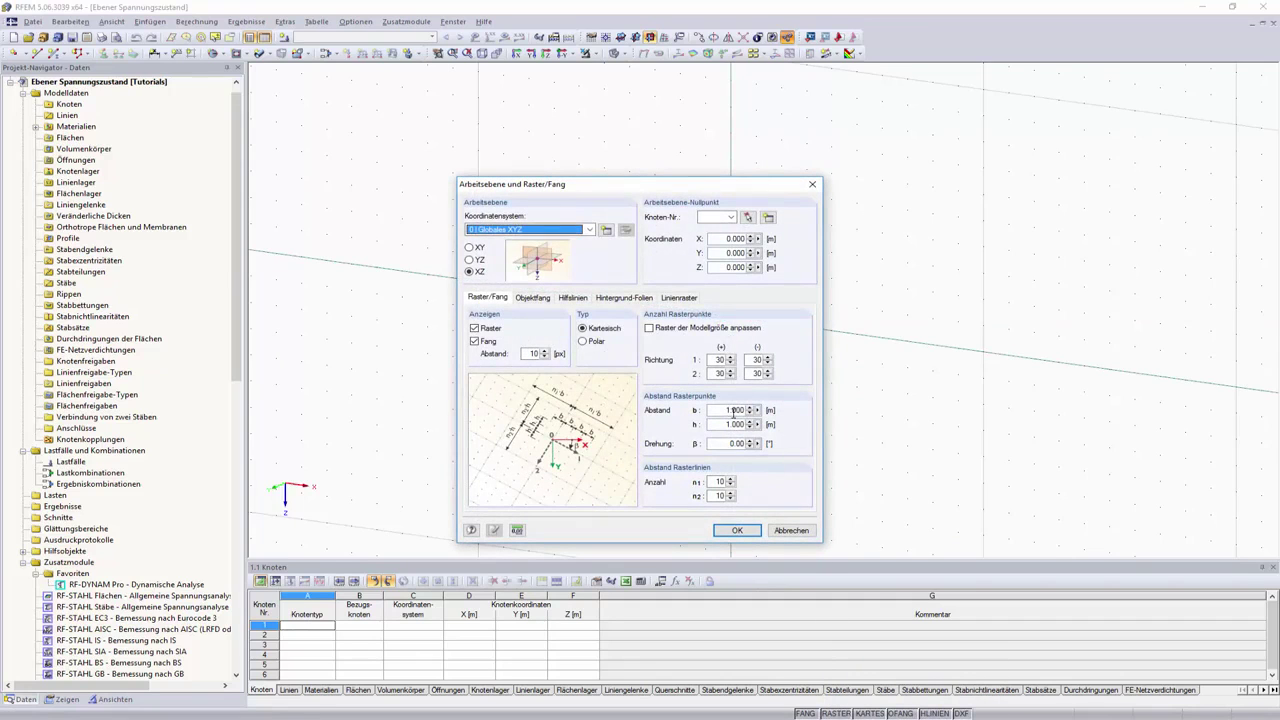
double_click(726, 410)
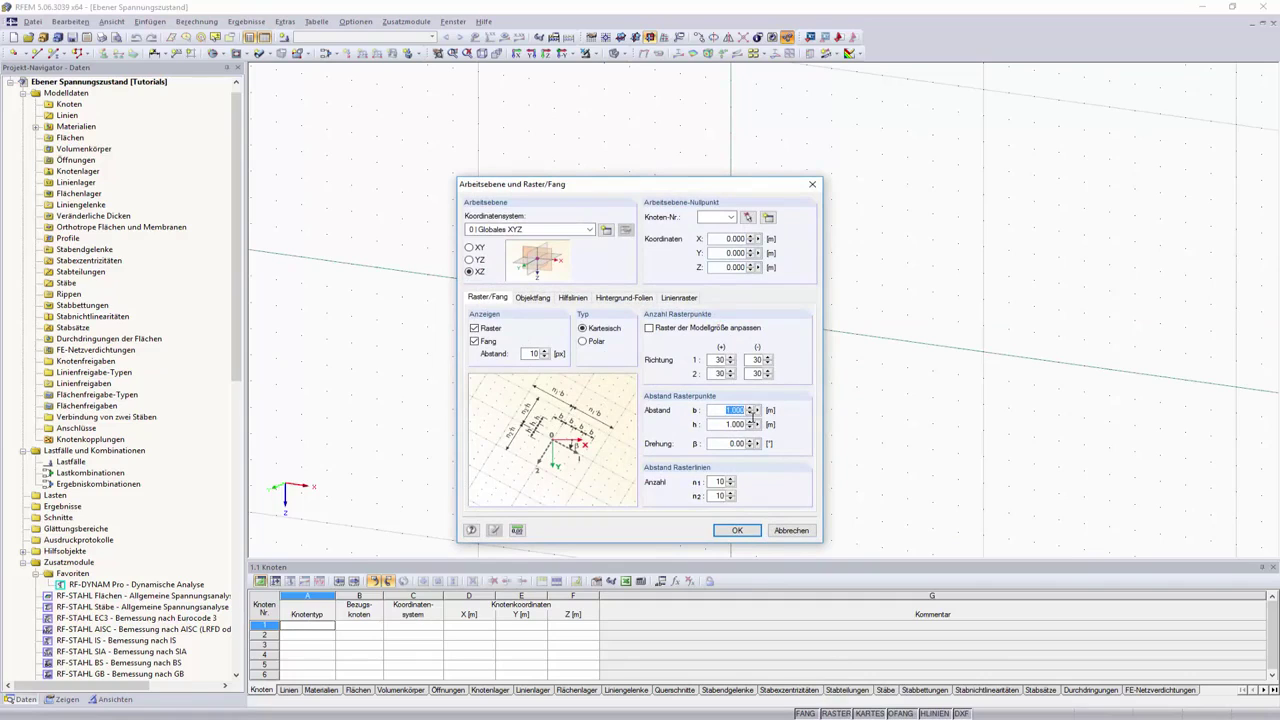
text(0.1)
key(Tab)
text(0.1)
click(738, 530)
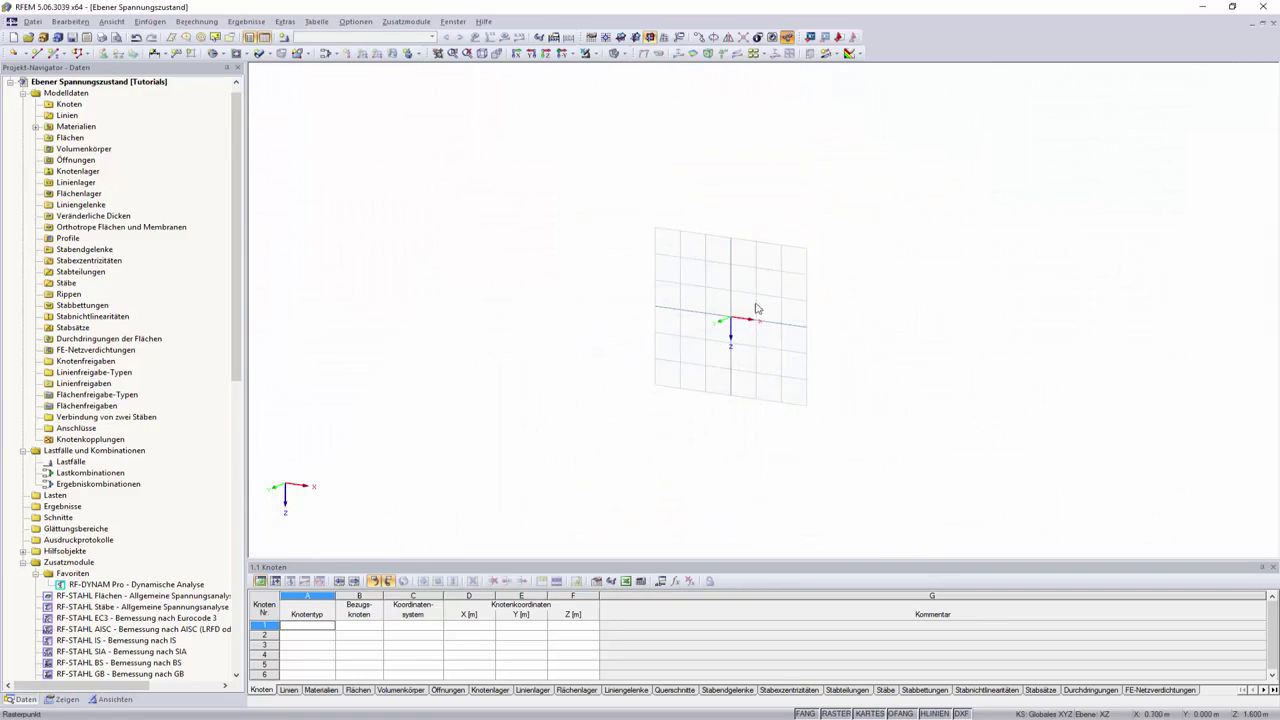
Step: Draw a 2 m line along the X axis from the origin to X = 2.000 m
scroll(757, 340, up, 2)
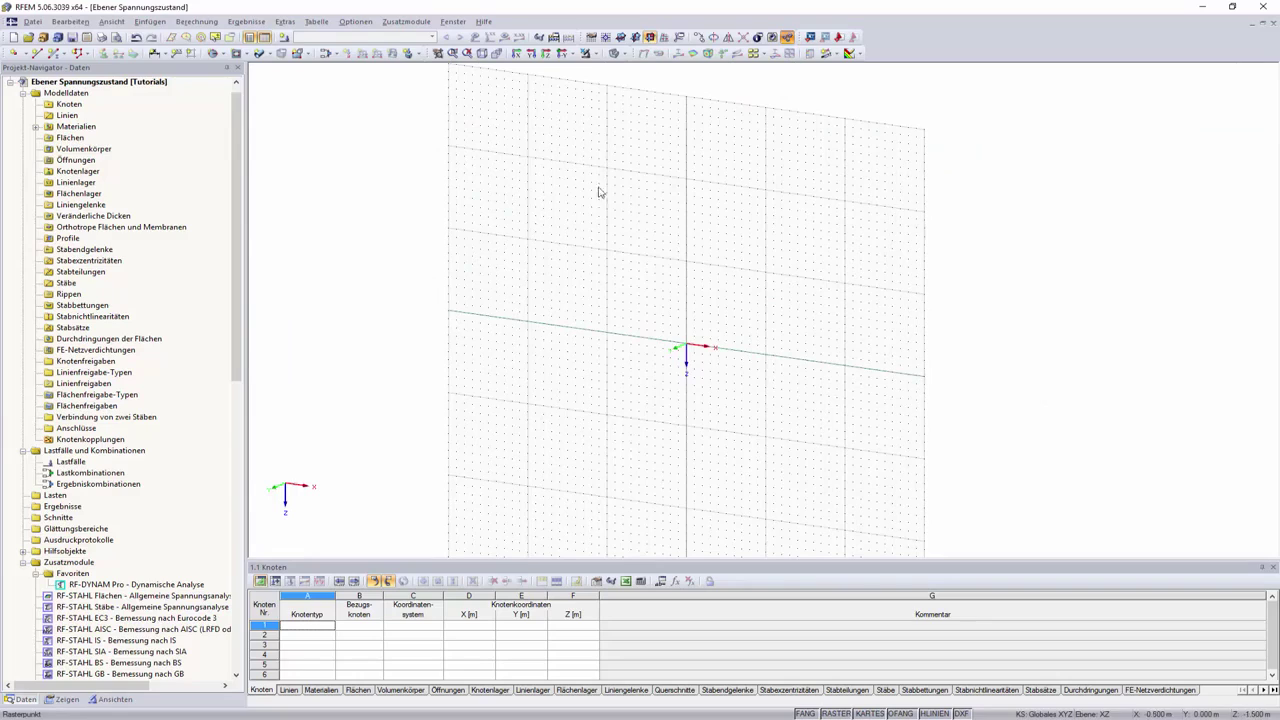
click(38, 53)
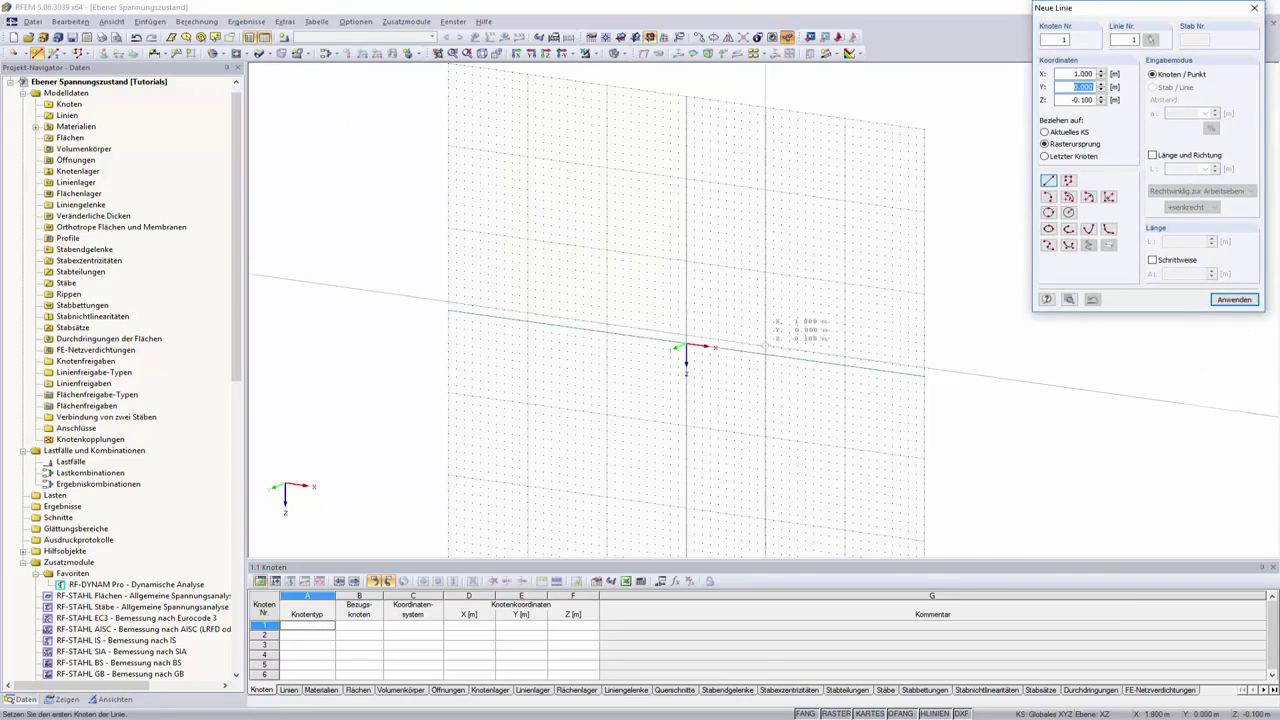
scroll(686, 347, up, 3)
click(647, 343)
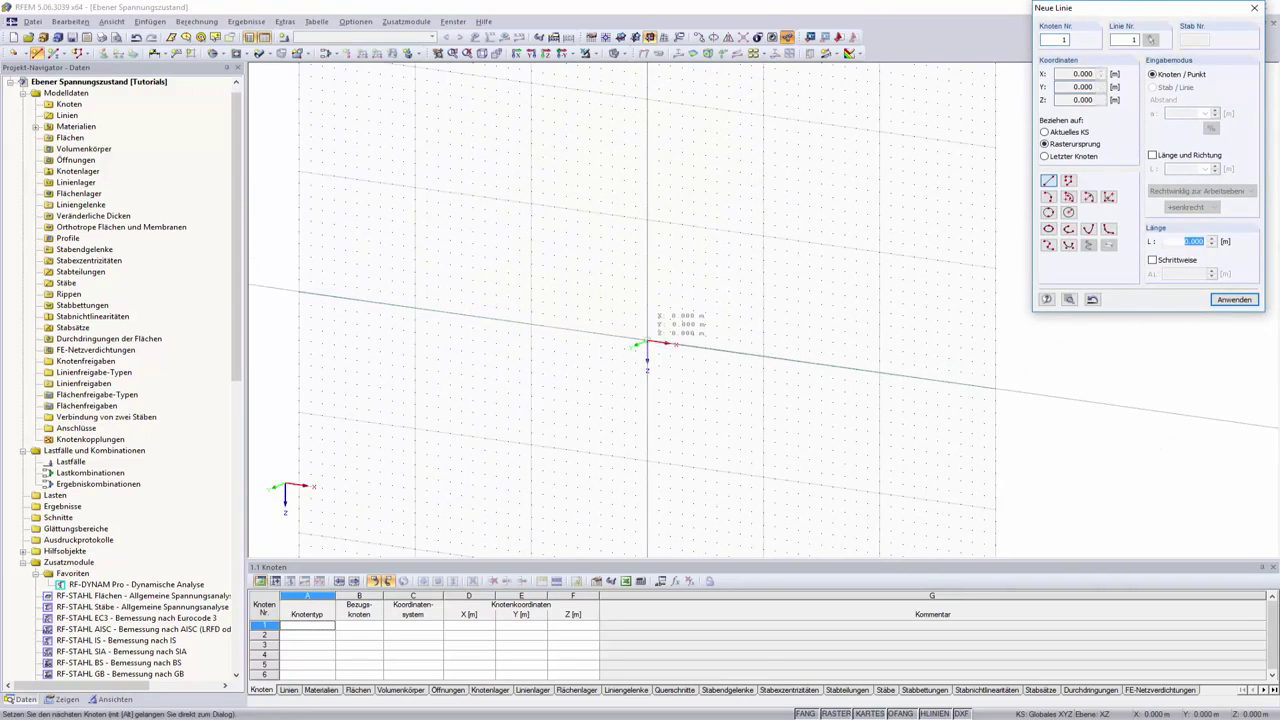
click(878, 372)
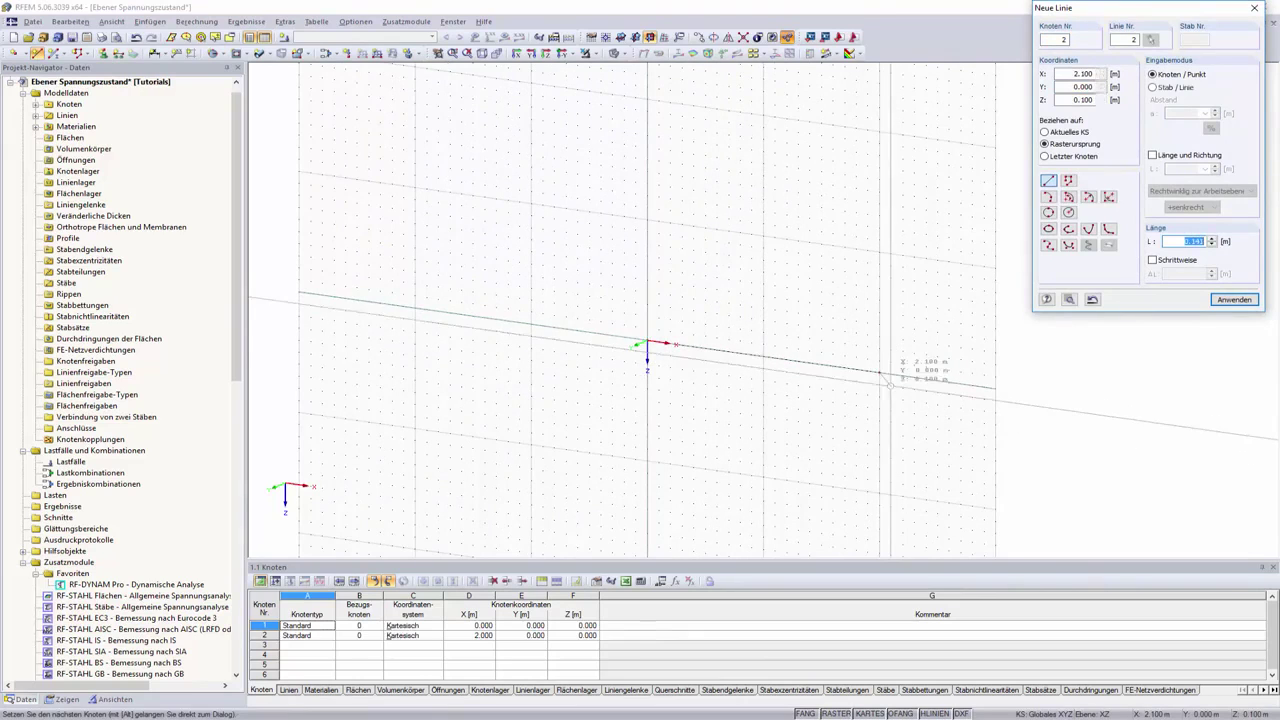
key(Escape)
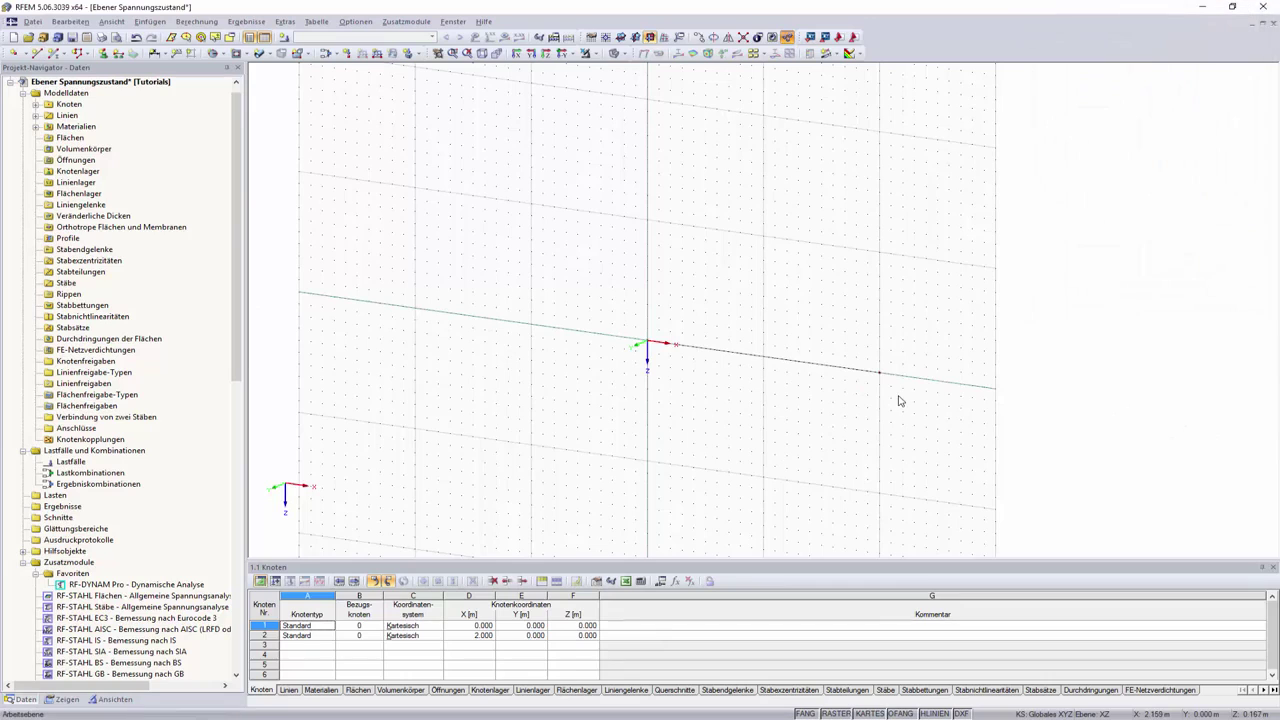
Step: Create a pipe surface with 2 mm thickness and 0.15 m radius, using the 2 m line as its centre line
click(263, 57)
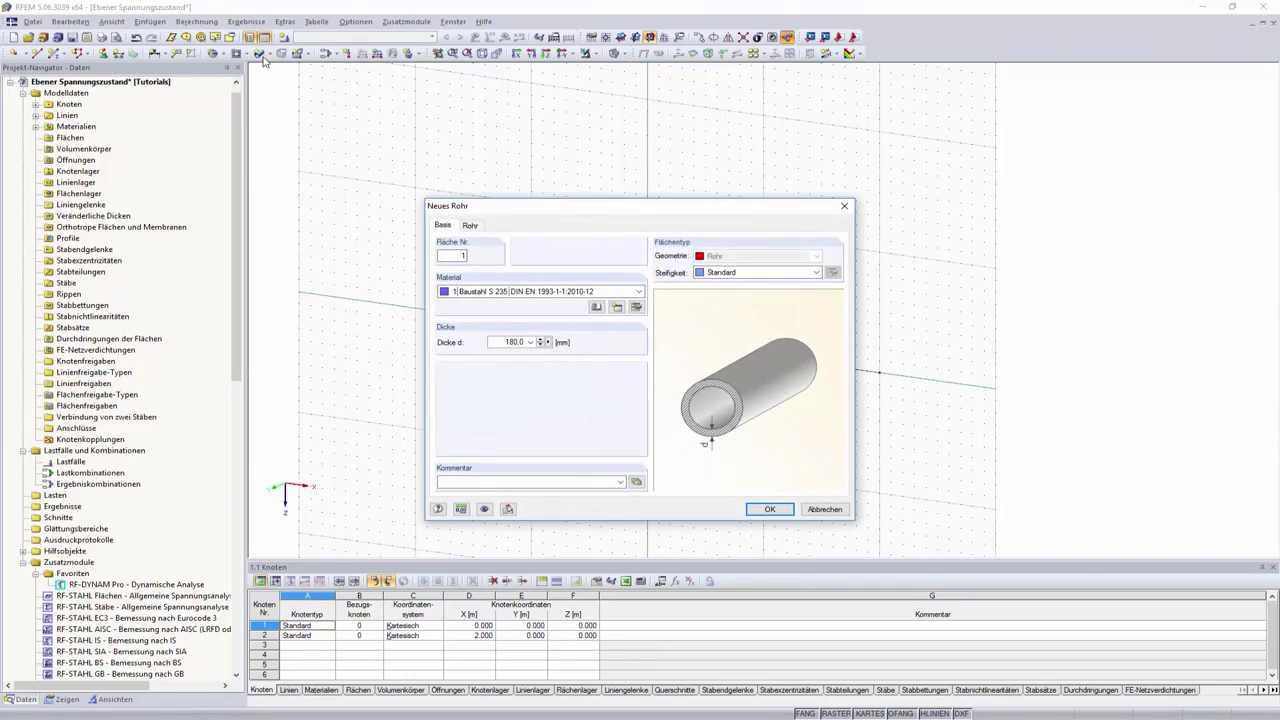
double_click(514, 342)
text(2)
click(470, 225)
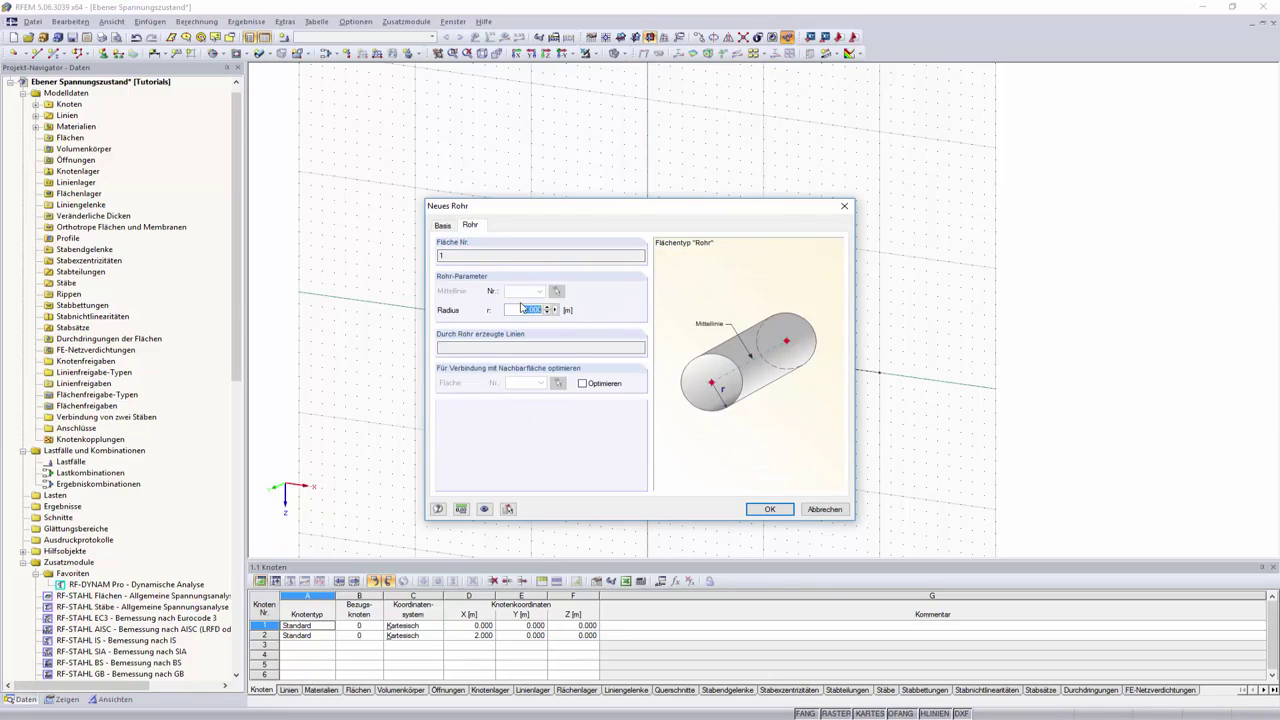
text(0.15)
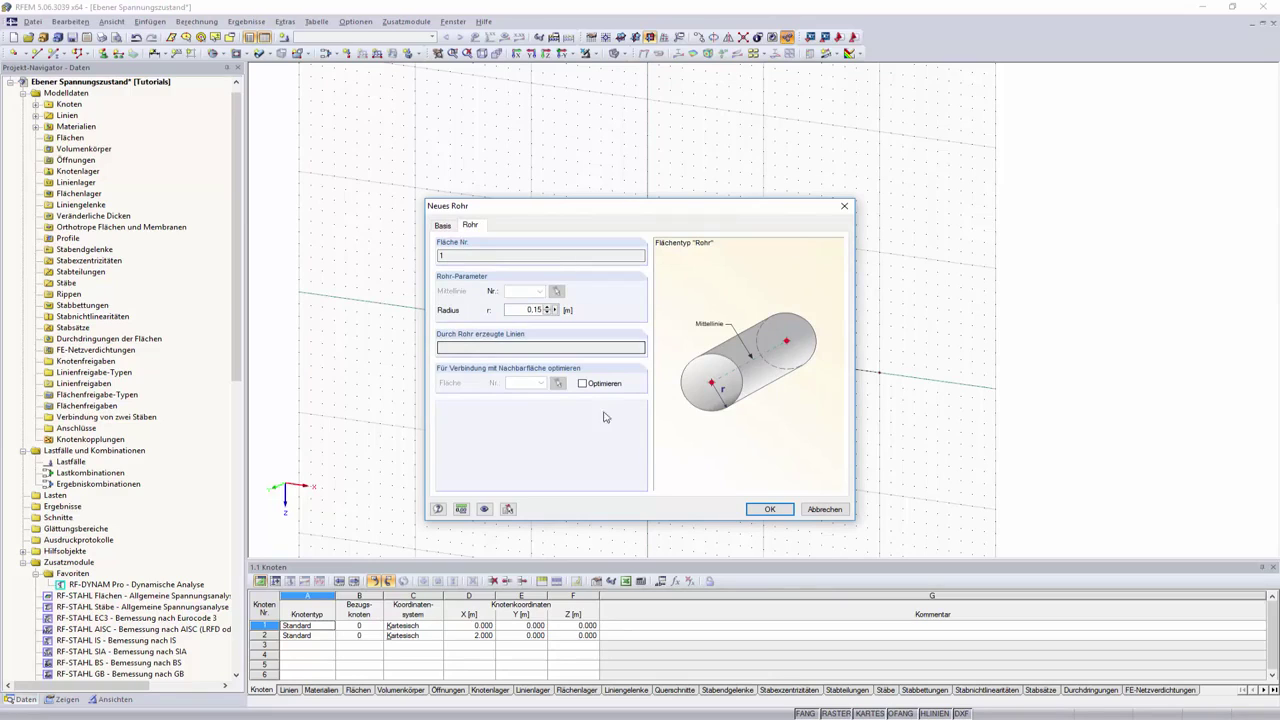
click(770, 510)
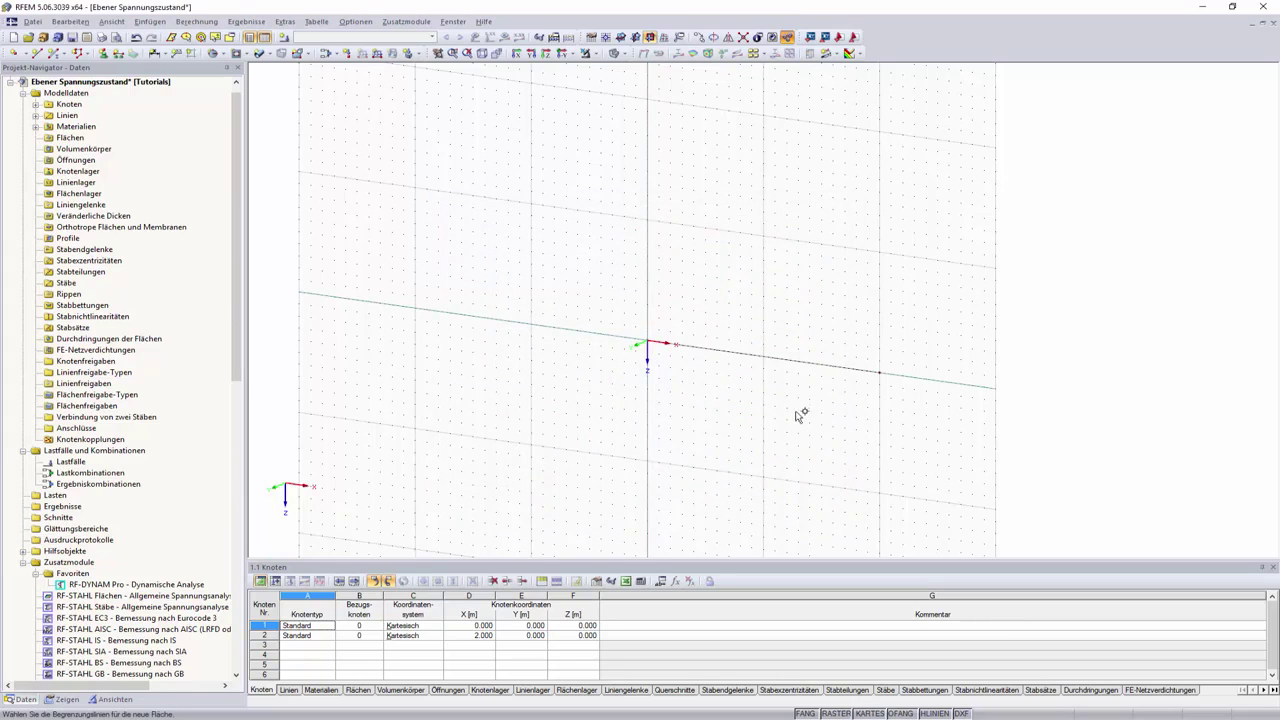
click(809, 363)
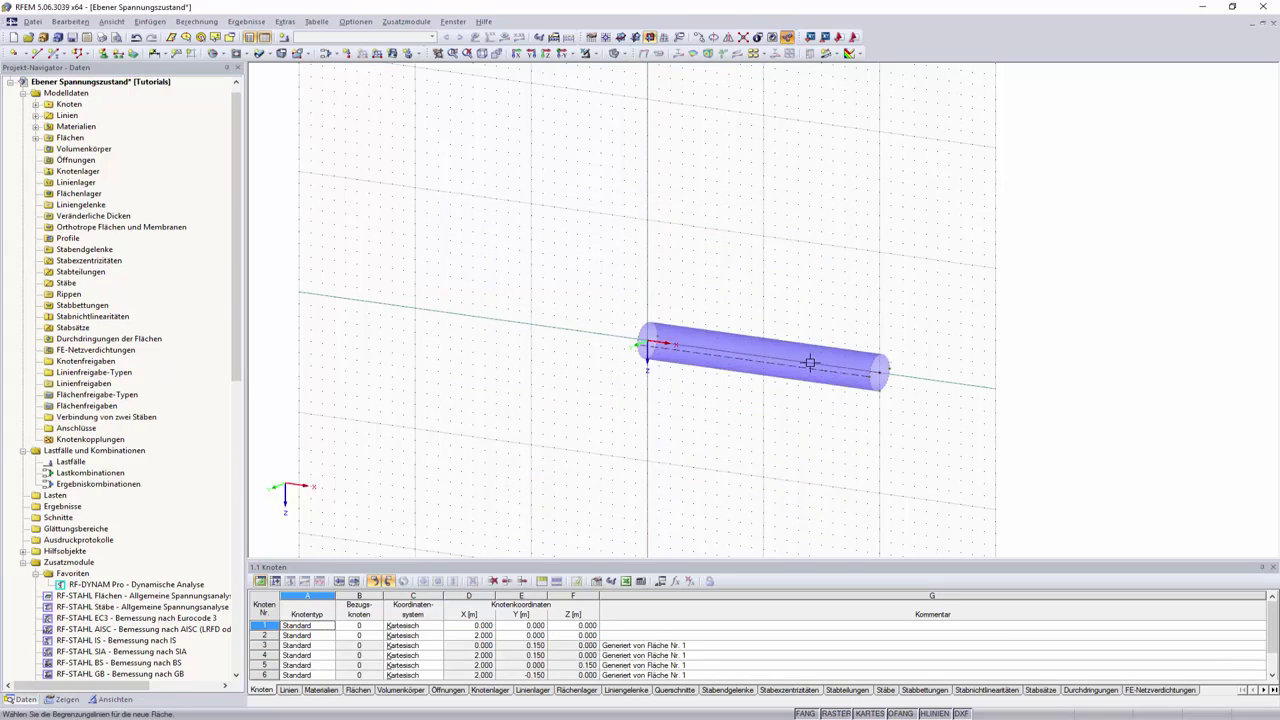
Step: Divide the pipe surface with three divisions in each direction at relative distances 0.25, 0.5 and 0.75
scroll(812, 365, up, 2)
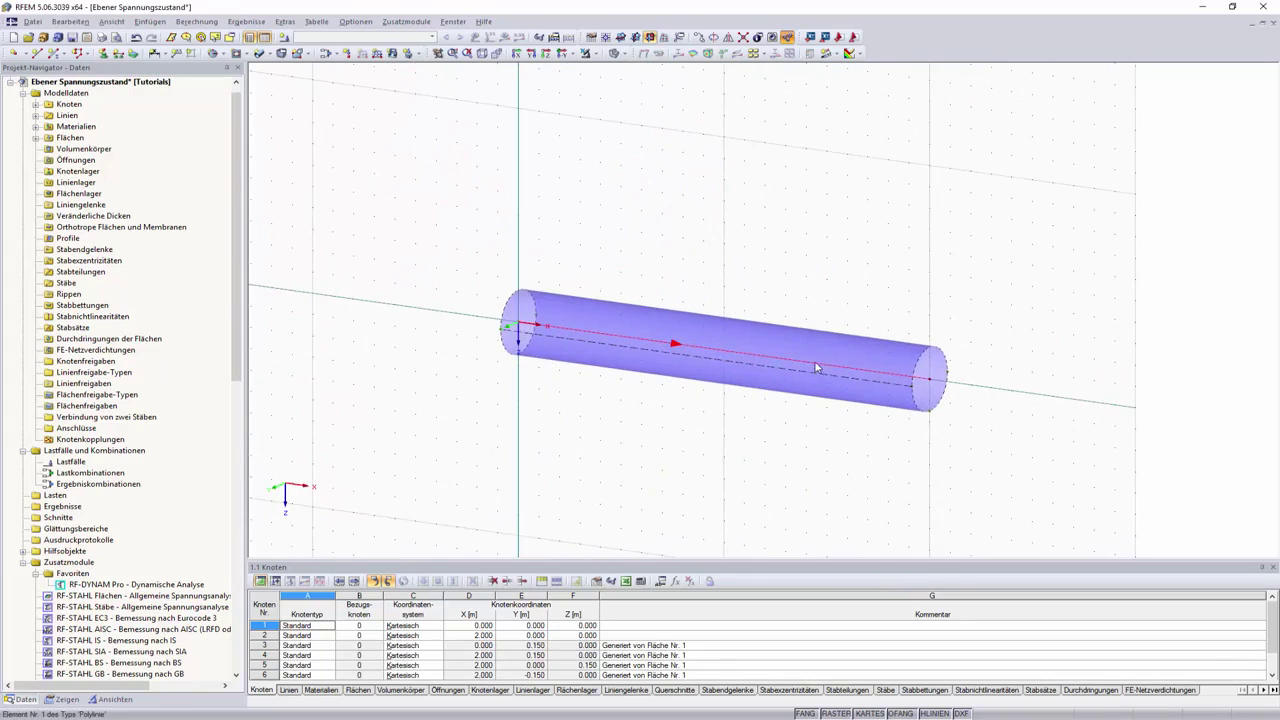
right_click(822, 347)
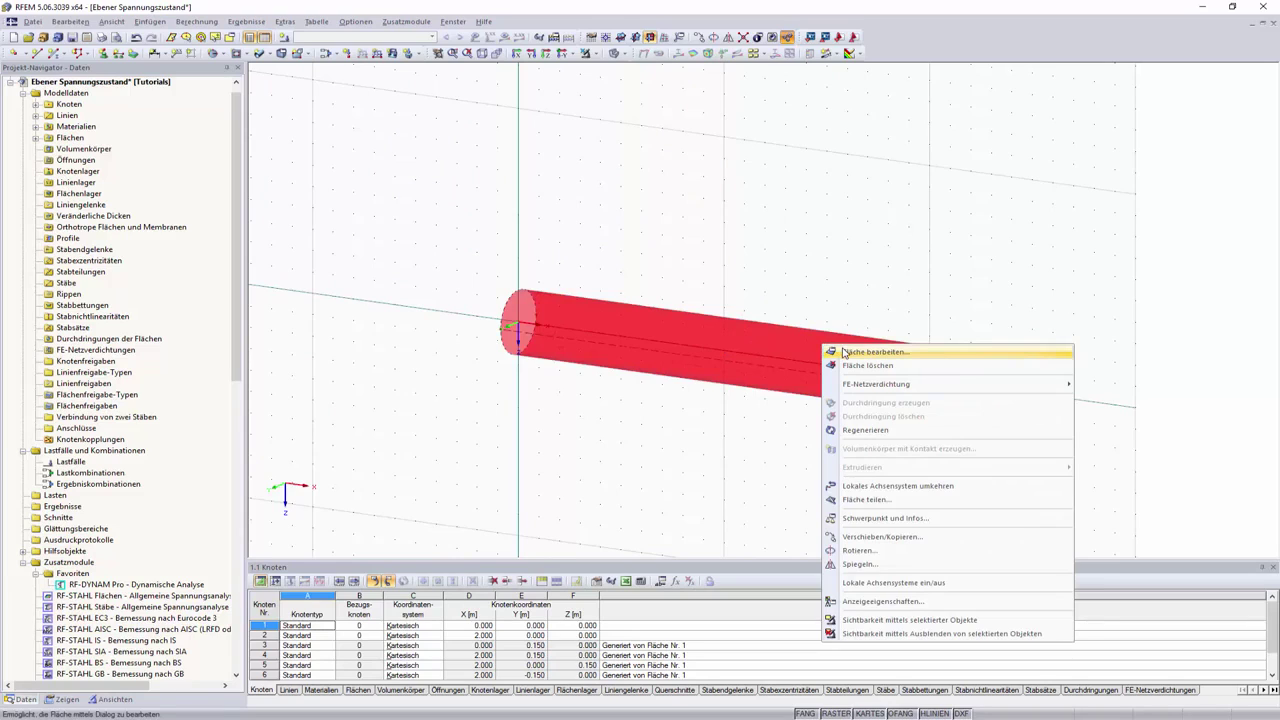
click(872, 501)
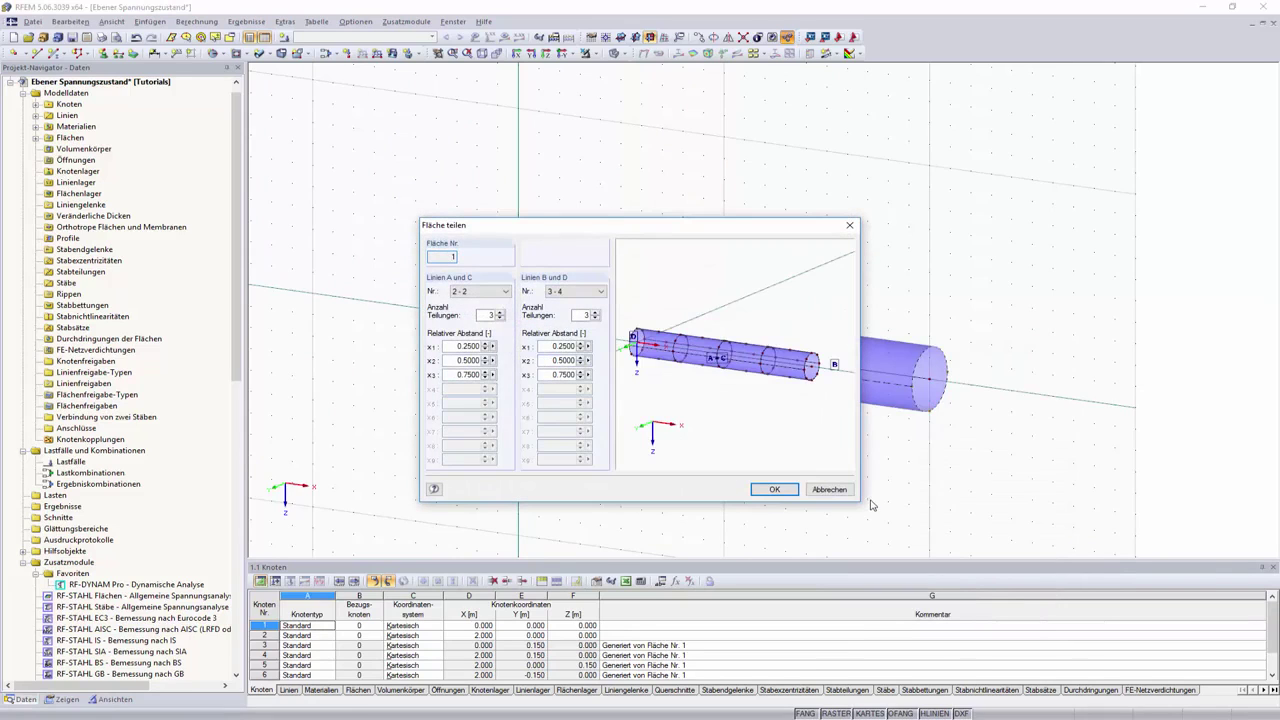
mouse_move(747, 371)
ctrl+middle_down()
mouse_move(780, 380)
mouse_move(738, 393)
ctrl+middle_up()
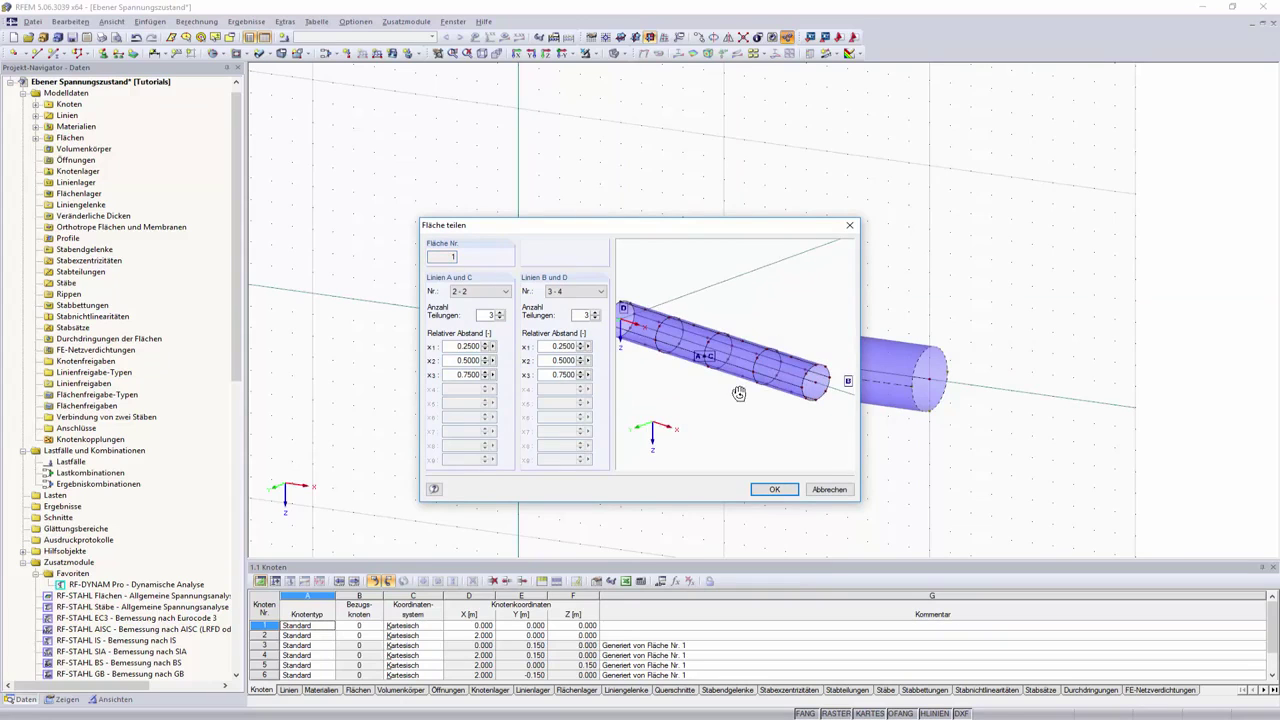
click(776, 489)
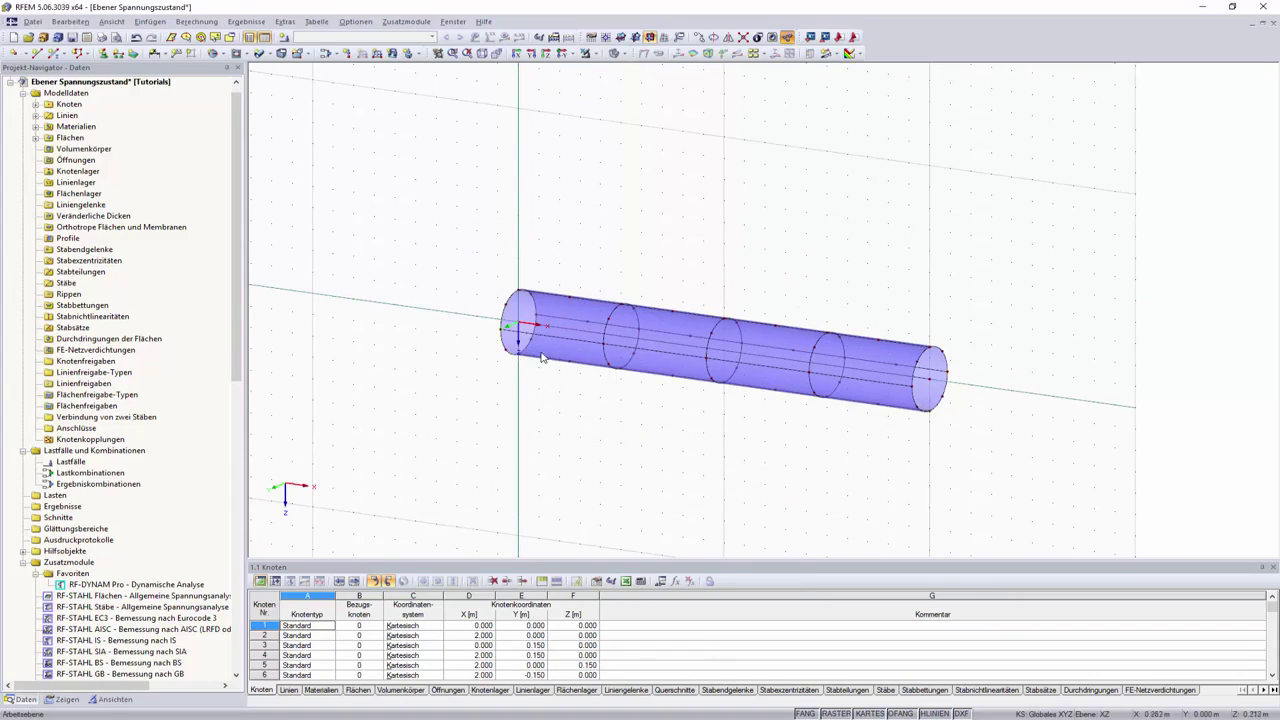
Step: Define a new nodal support type fixed in uX, uY and uZ, with the restraint about Z released
click(104, 54)
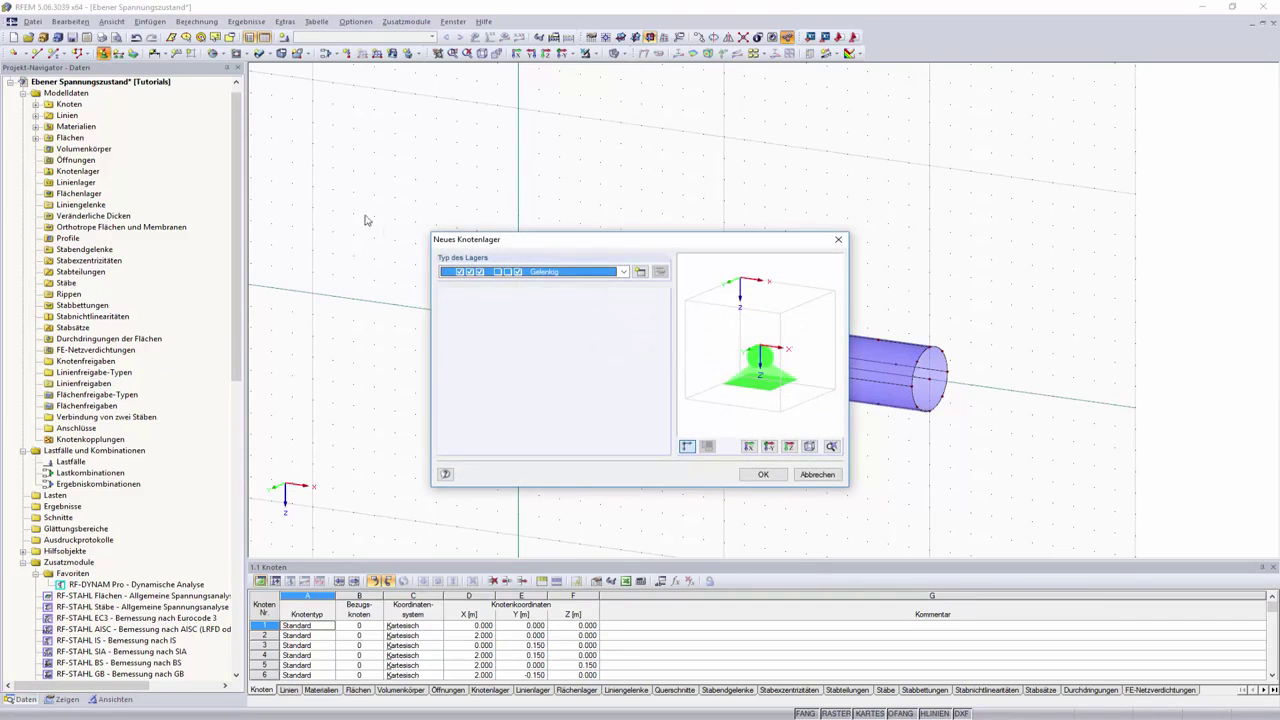
click(640, 272)
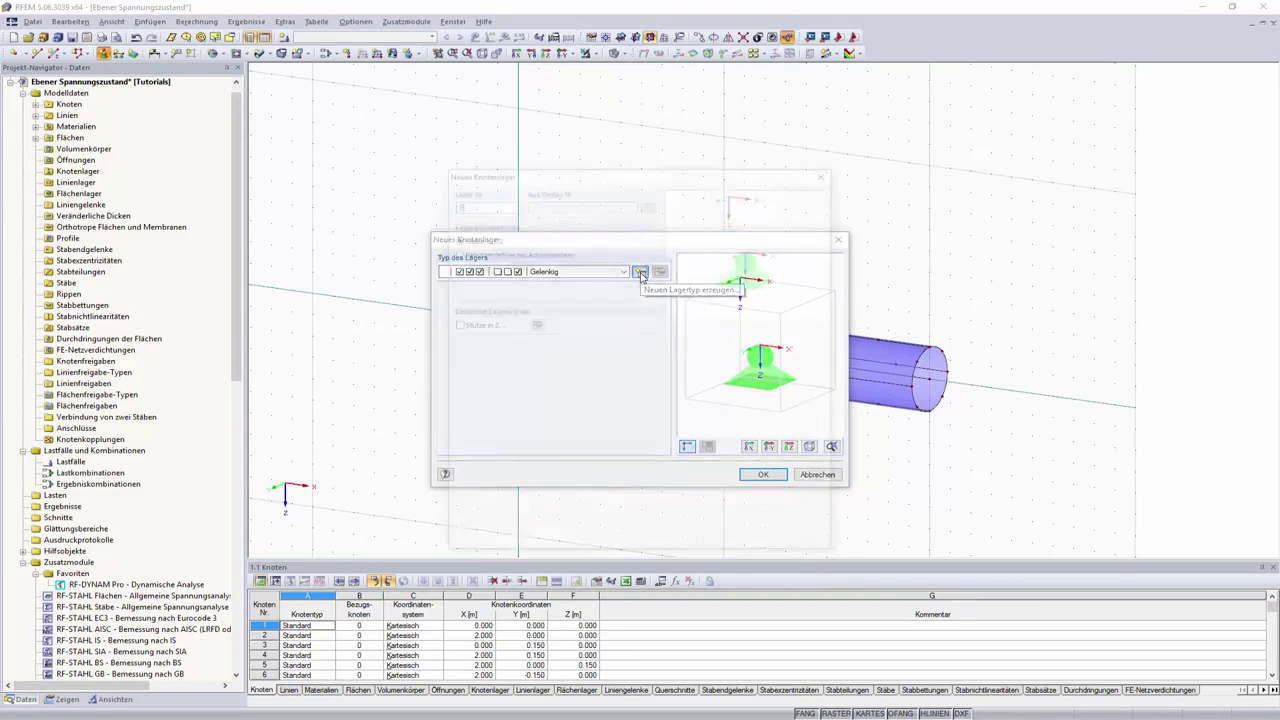
click(455, 460)
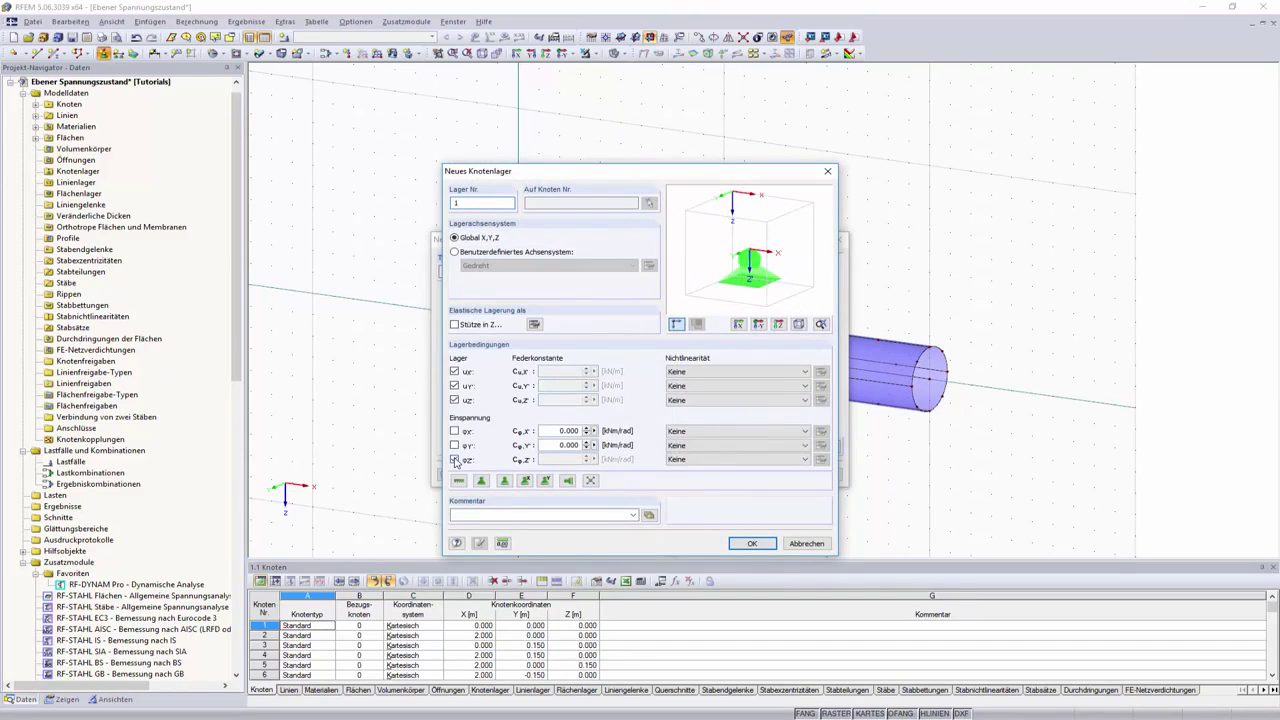
click(455, 460)
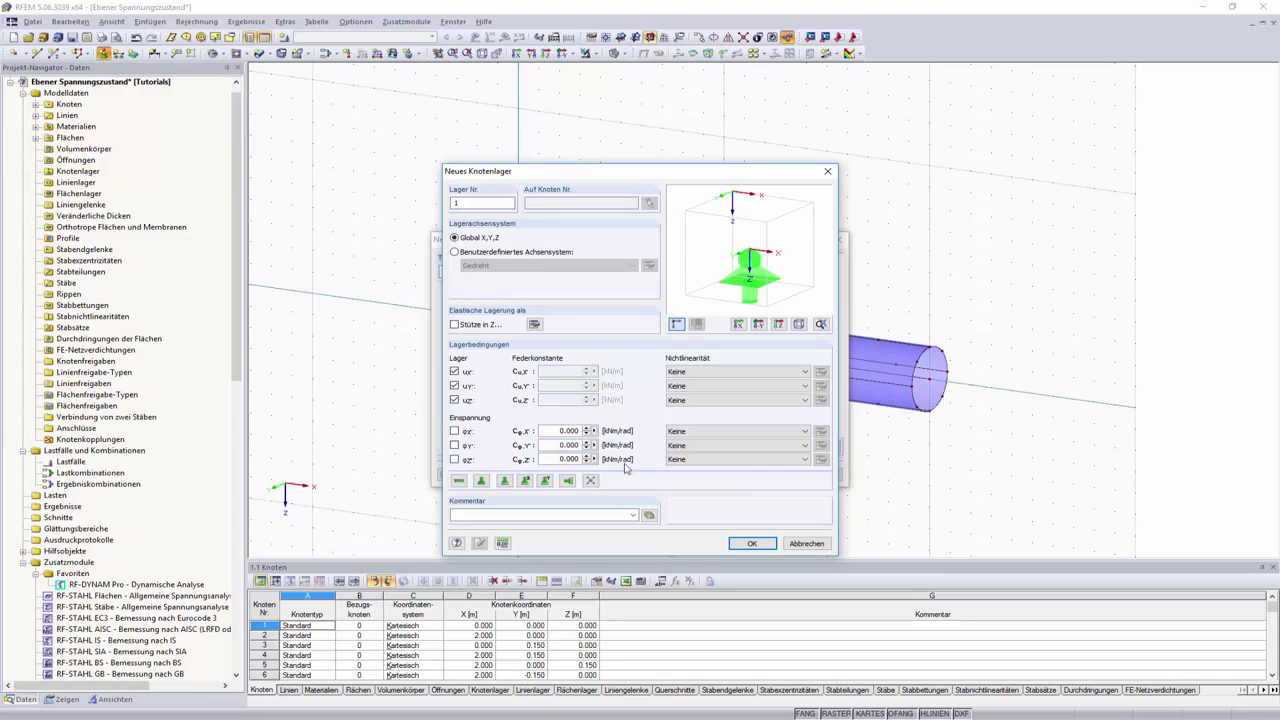
click(760, 546)
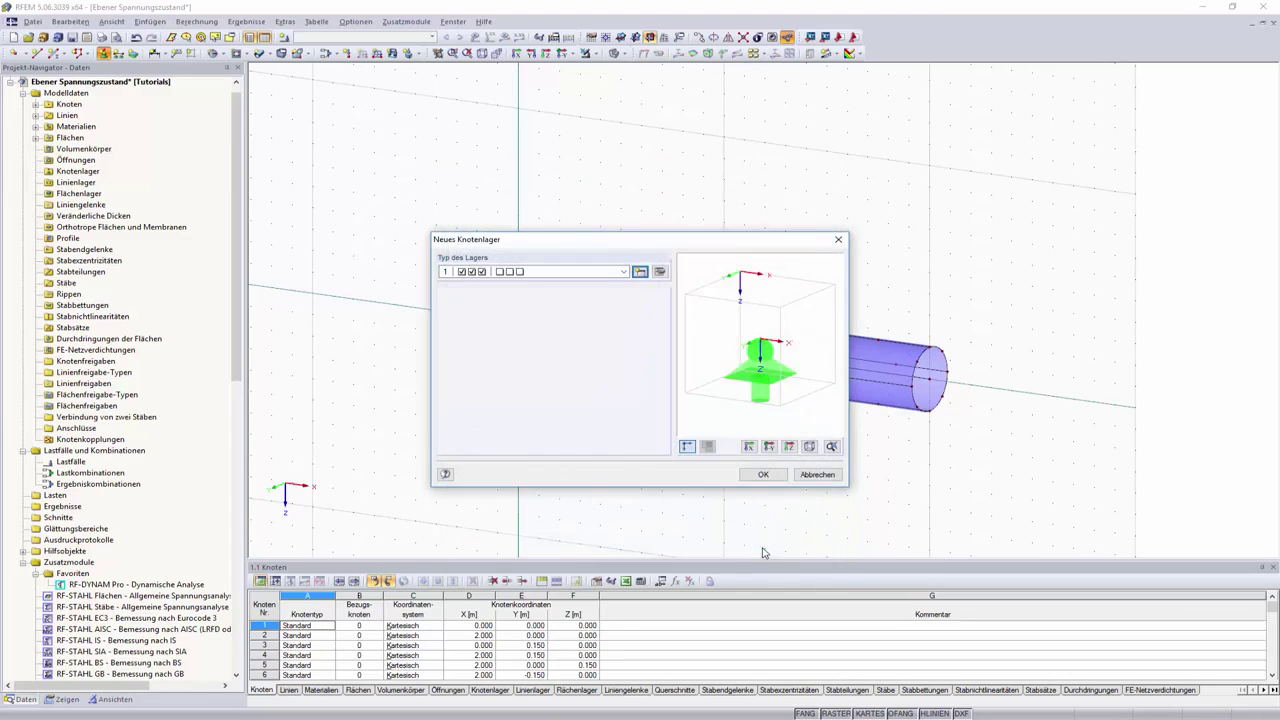
Step: Assign the new nodal support to all nodes on the pipe's end ring at the origin
click(748, 477)
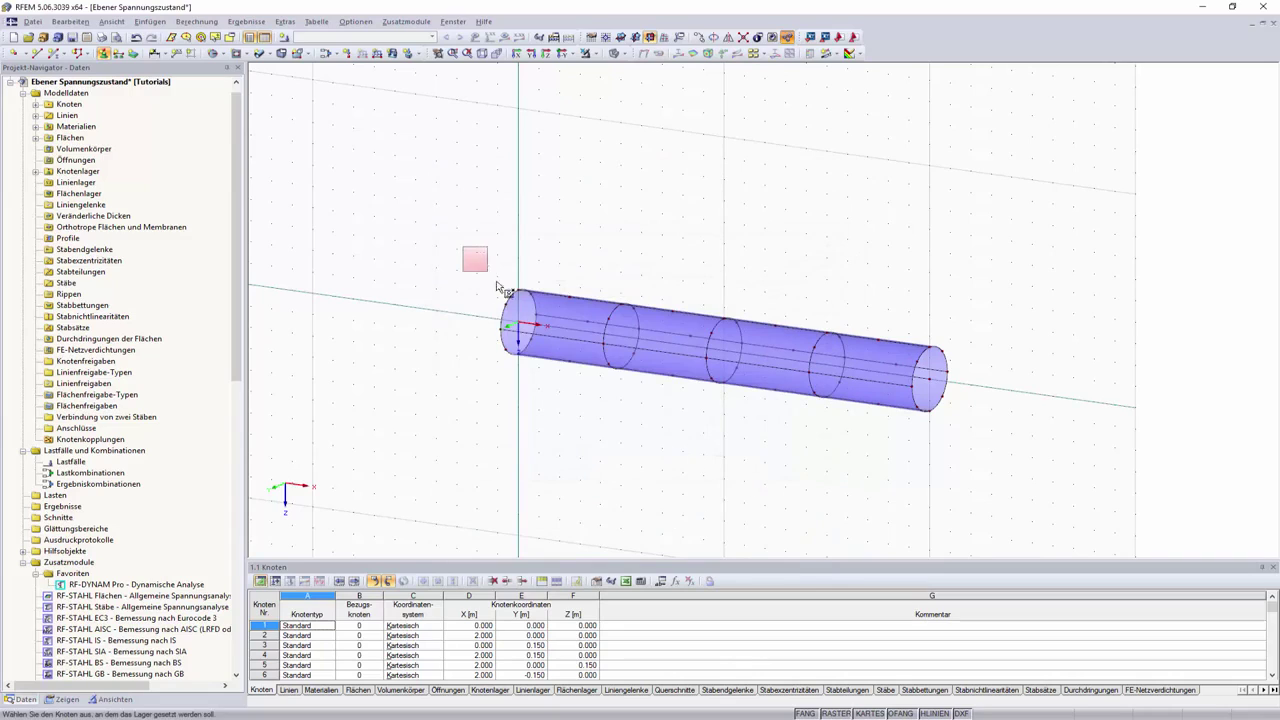
drag(497, 286, 565, 393)
key(Escape)
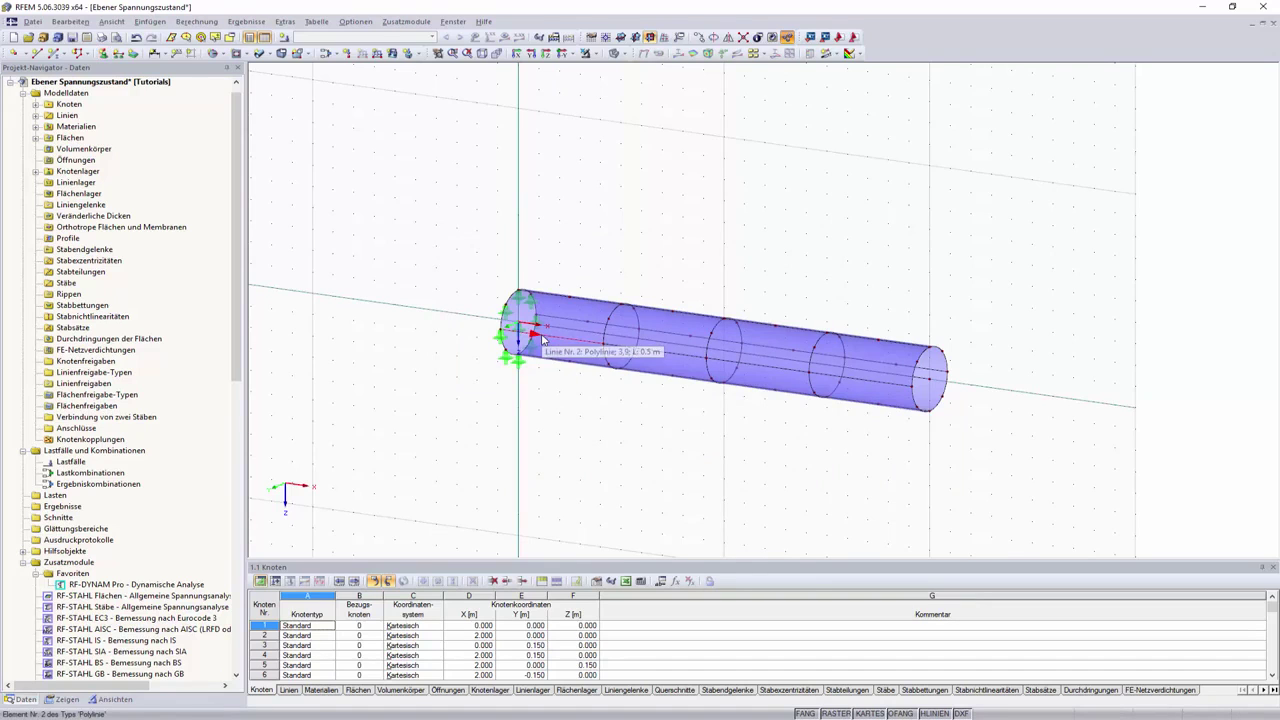
Step: Create a circular surface of stiffness type Starr in the YZ plane, closing the pipe's free end from its centre node to the ring
scroll(541, 340, up, 2)
scroll(541, 340, up, 2)
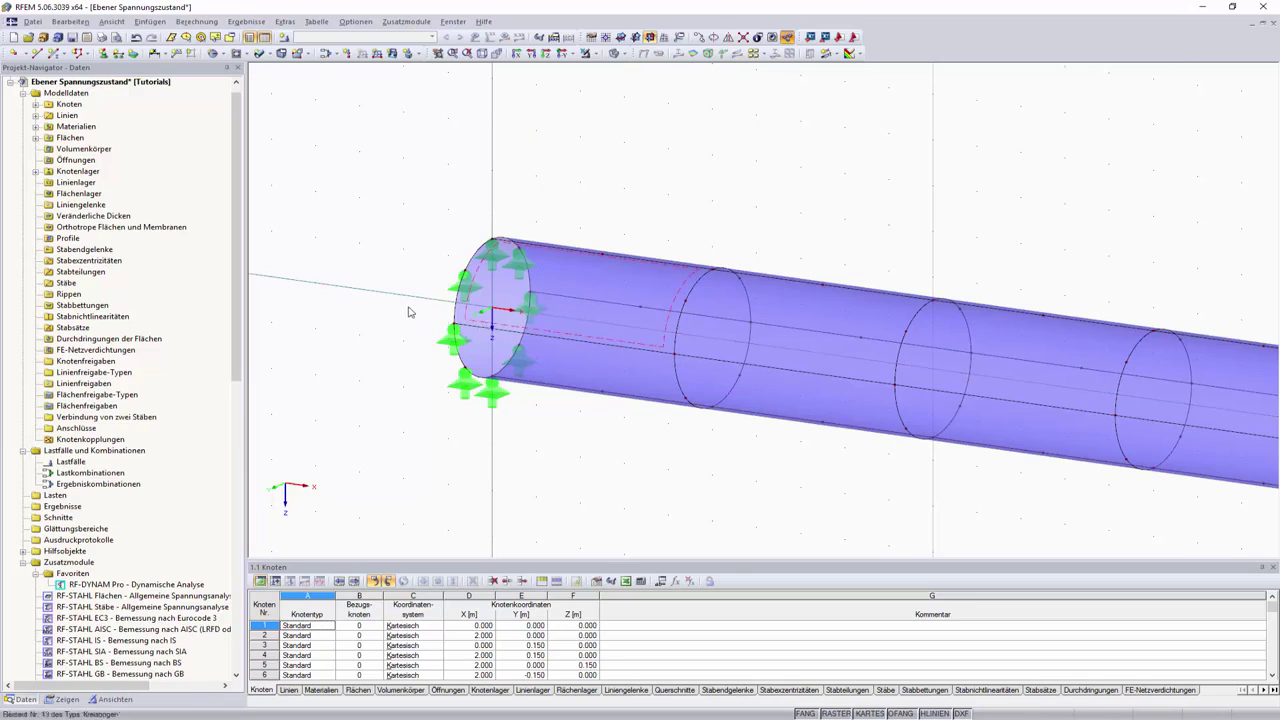
scroll(407, 312, down, 2)
ctrl+middle_drag(523, 357, 541, 382)
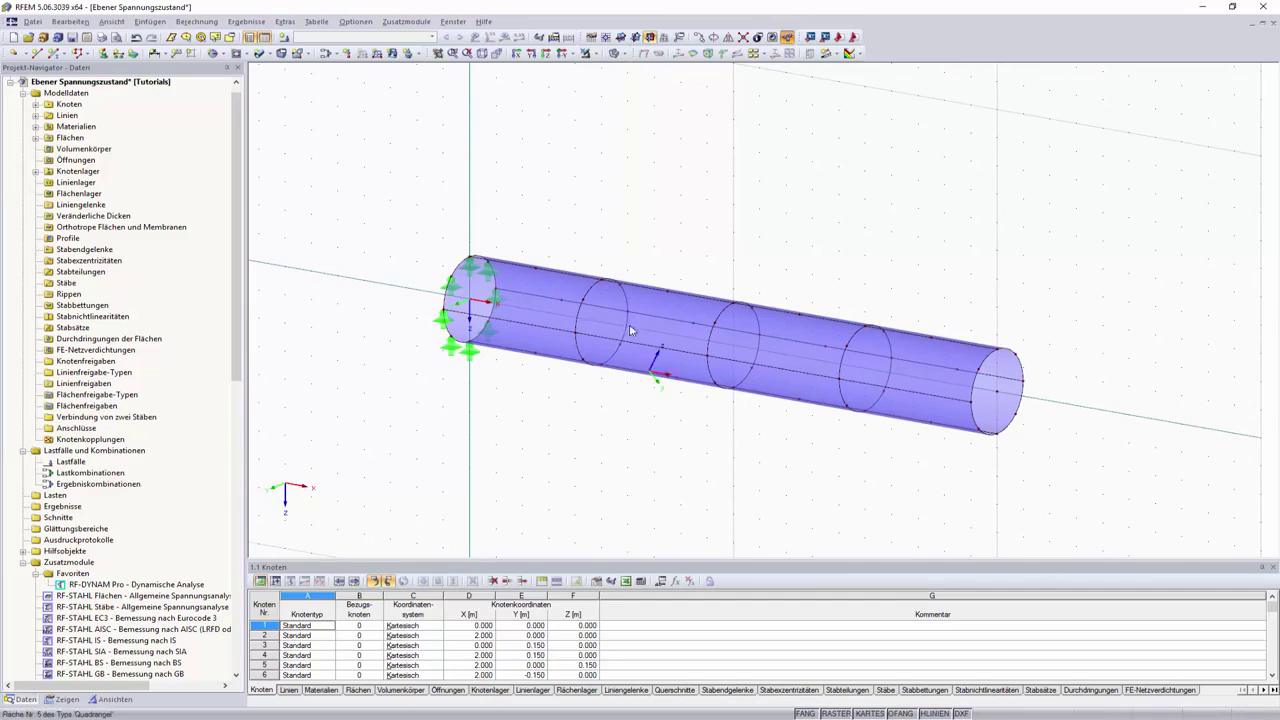
click(634, 38)
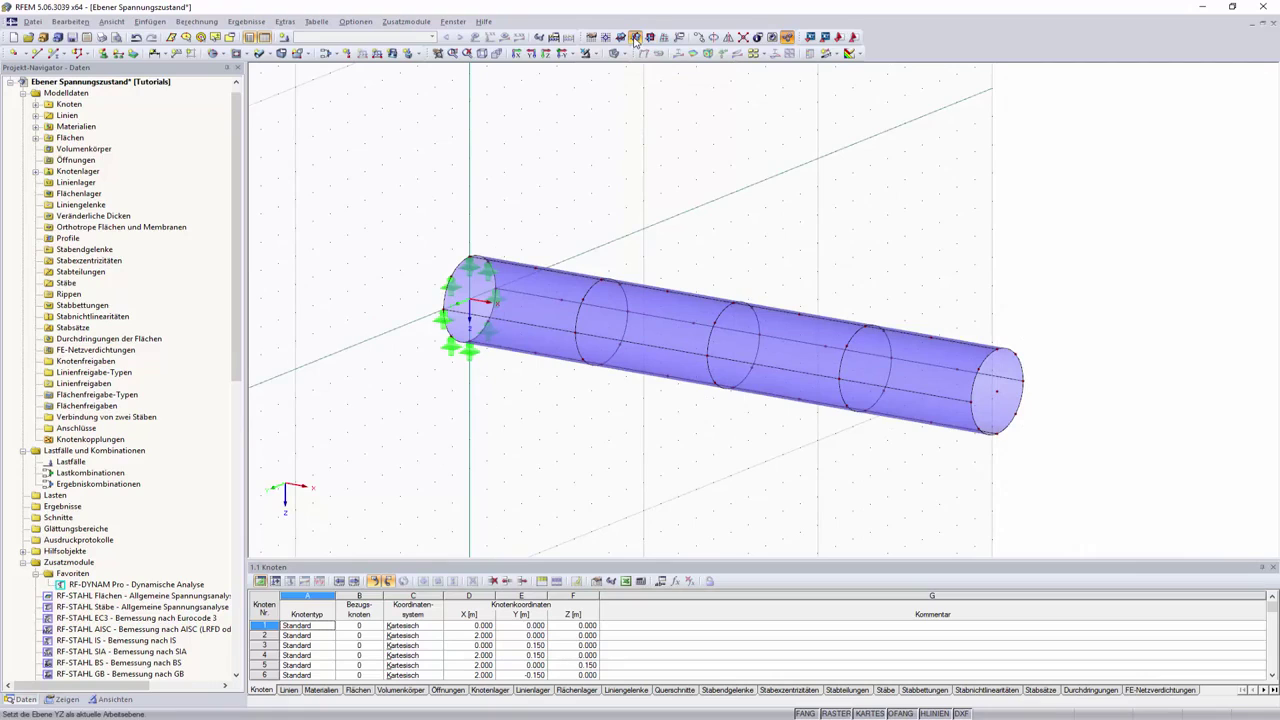
click(217, 54)
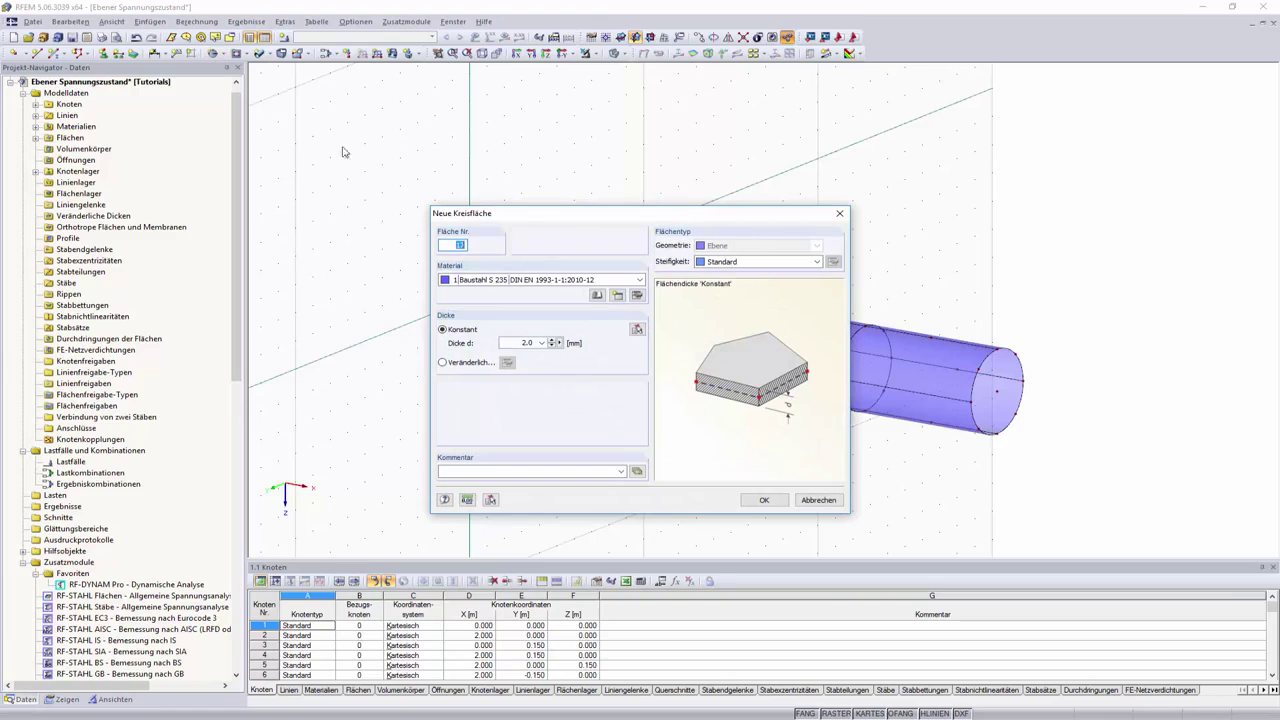
click(815, 262)
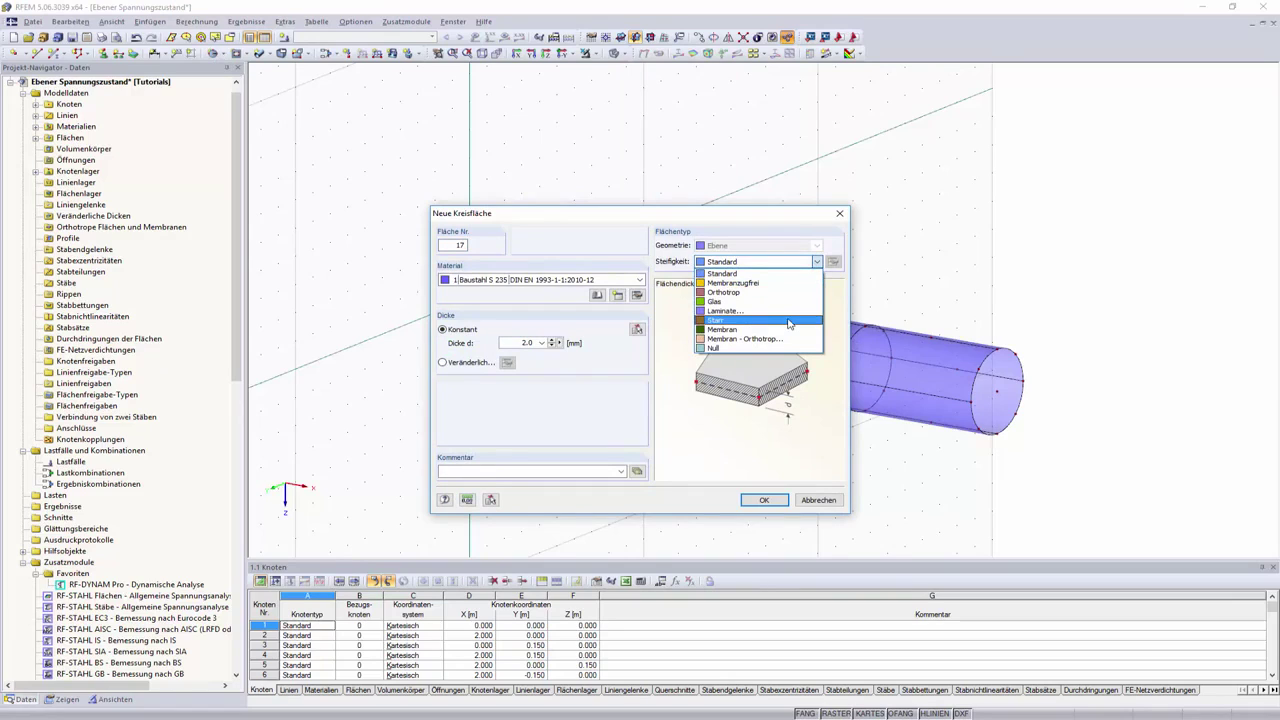
click(789, 321)
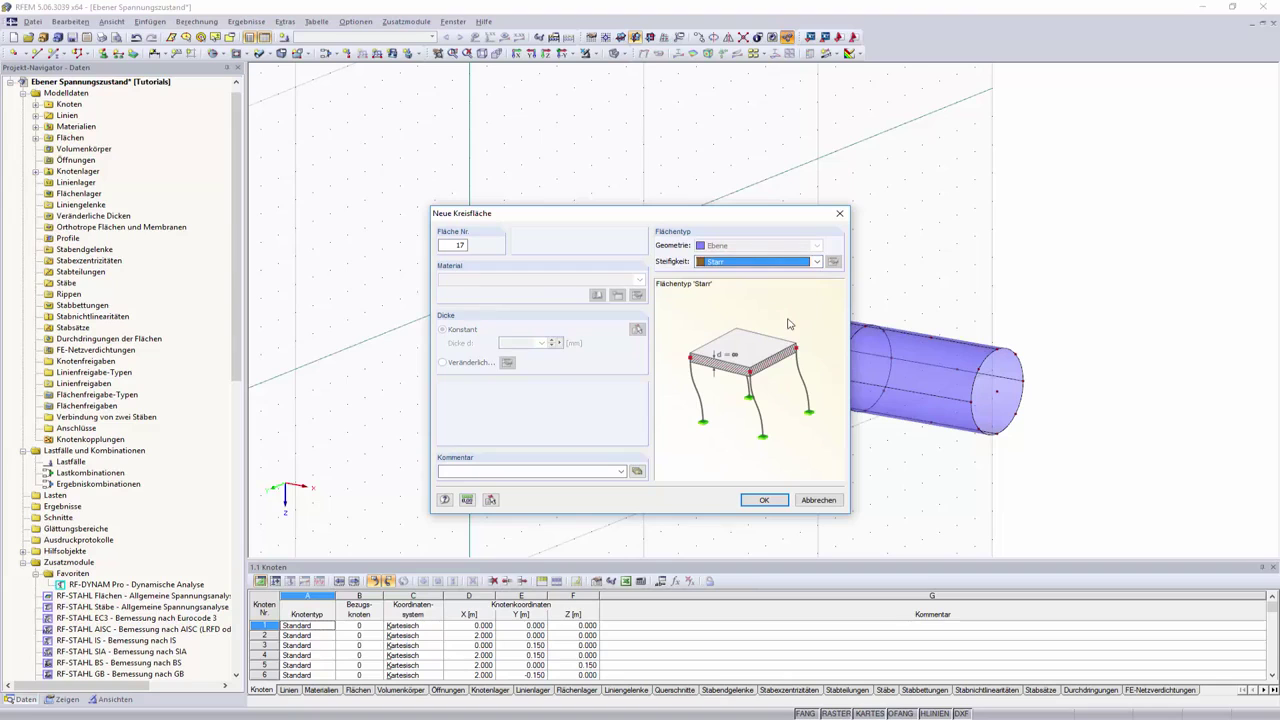
click(763, 500)
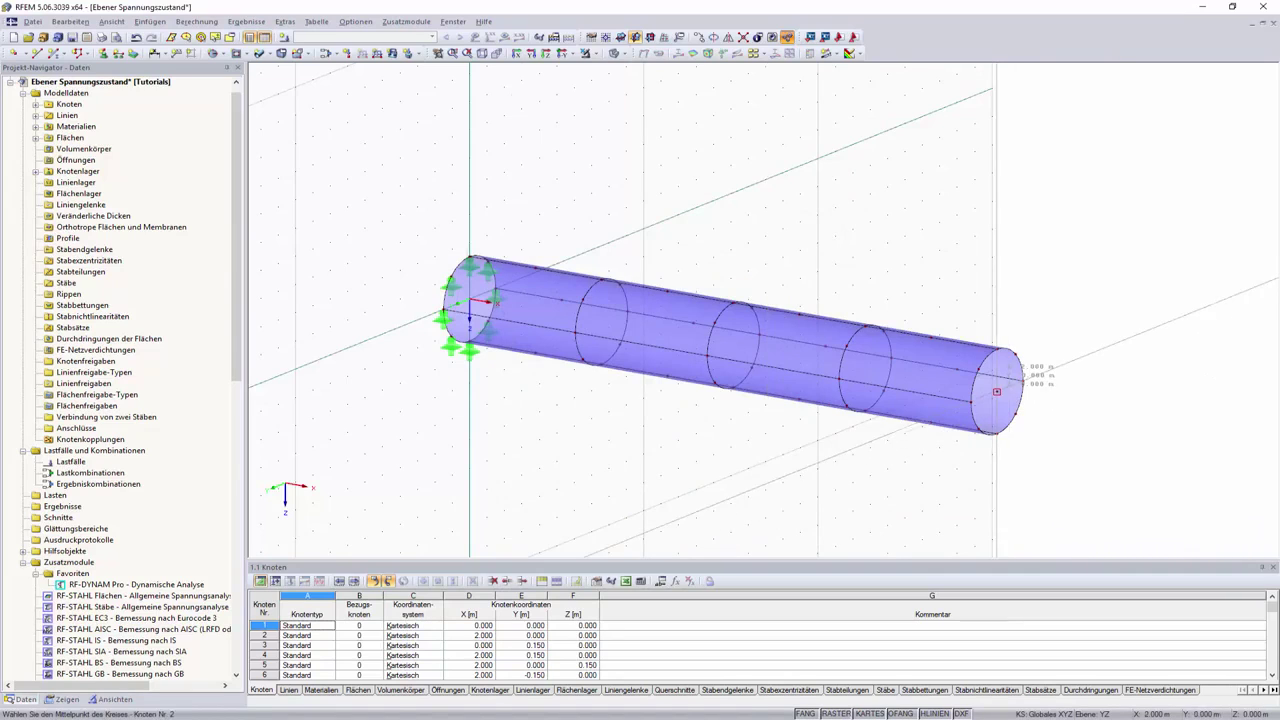
click(996, 391)
click(1022, 381)
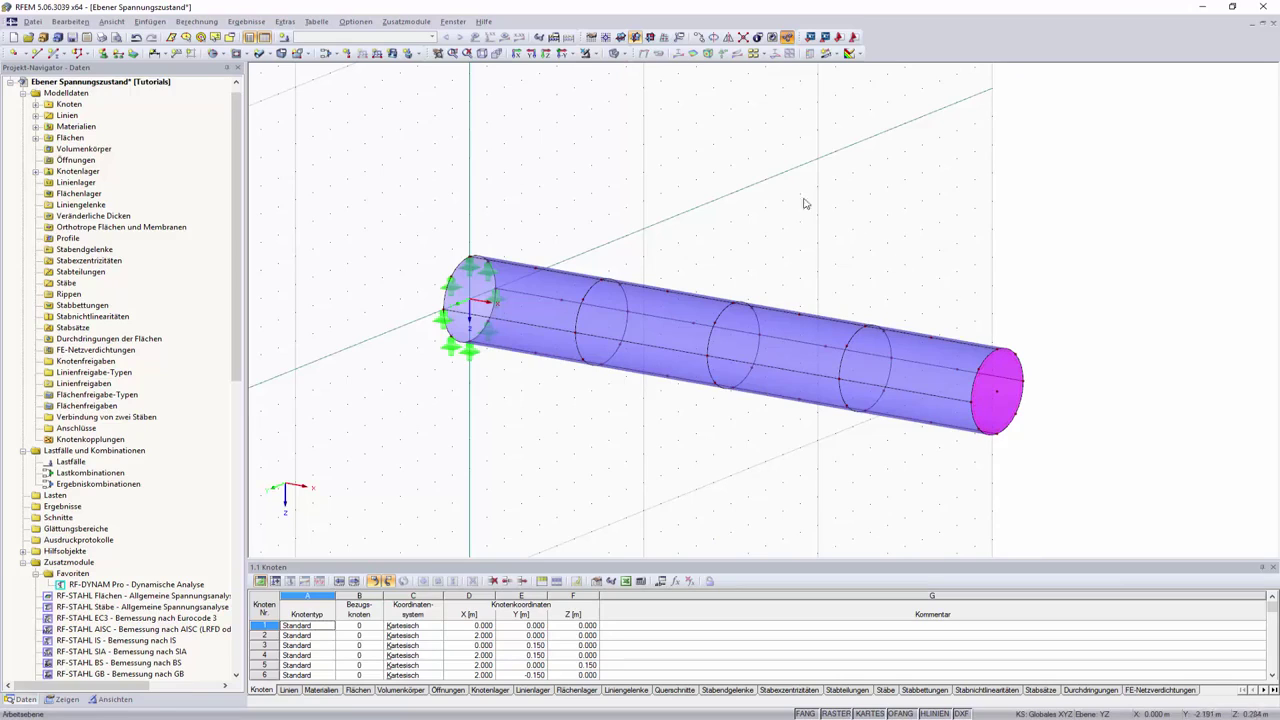
Step: Create load case LF1 in the category Ständige Lasten with self-weight deactivated
click(349, 60)
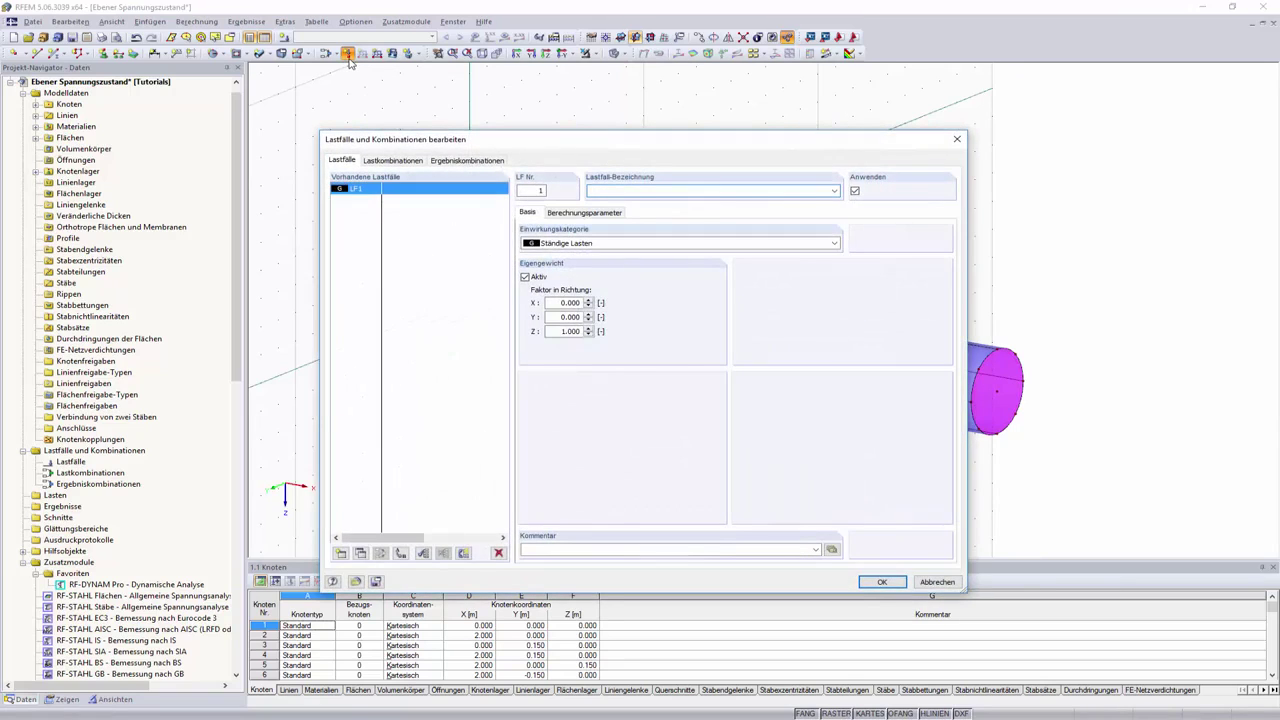
click(527, 277)
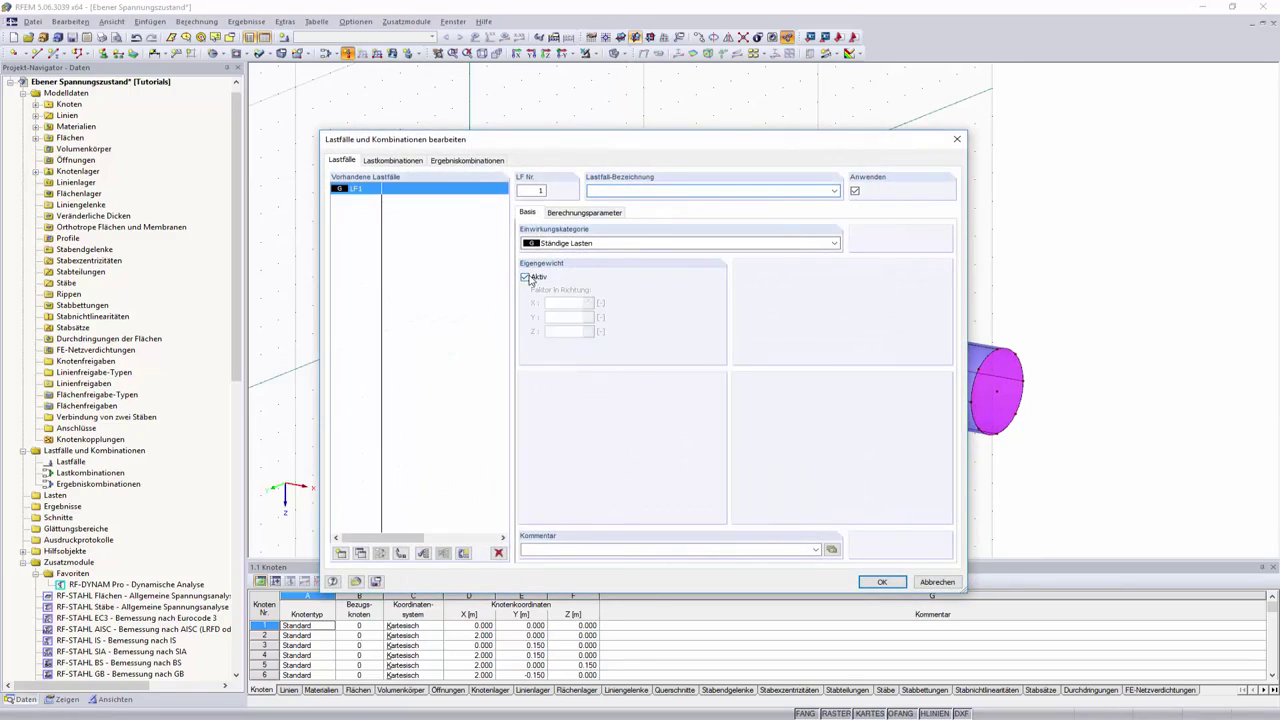
click(880, 583)
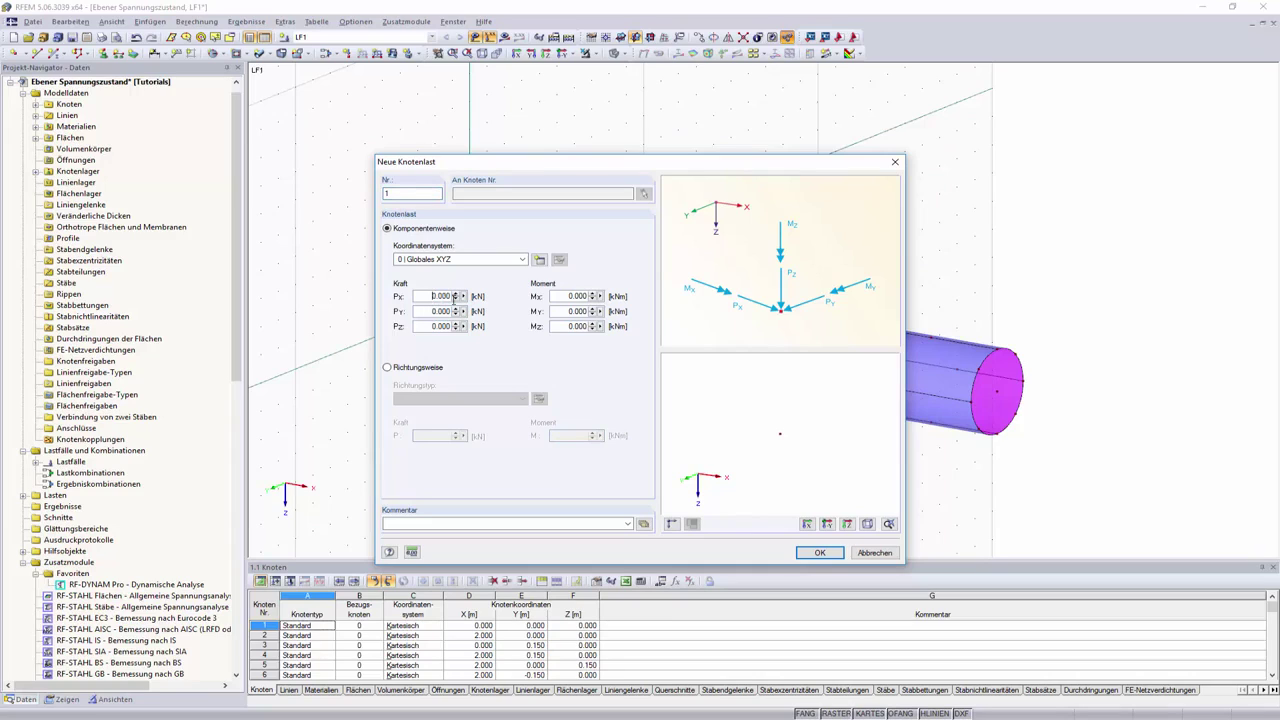
Step: Define a new nodal load with force PX of 80 kN and moment MX of -15 kNm
click(445, 296)
text(80)
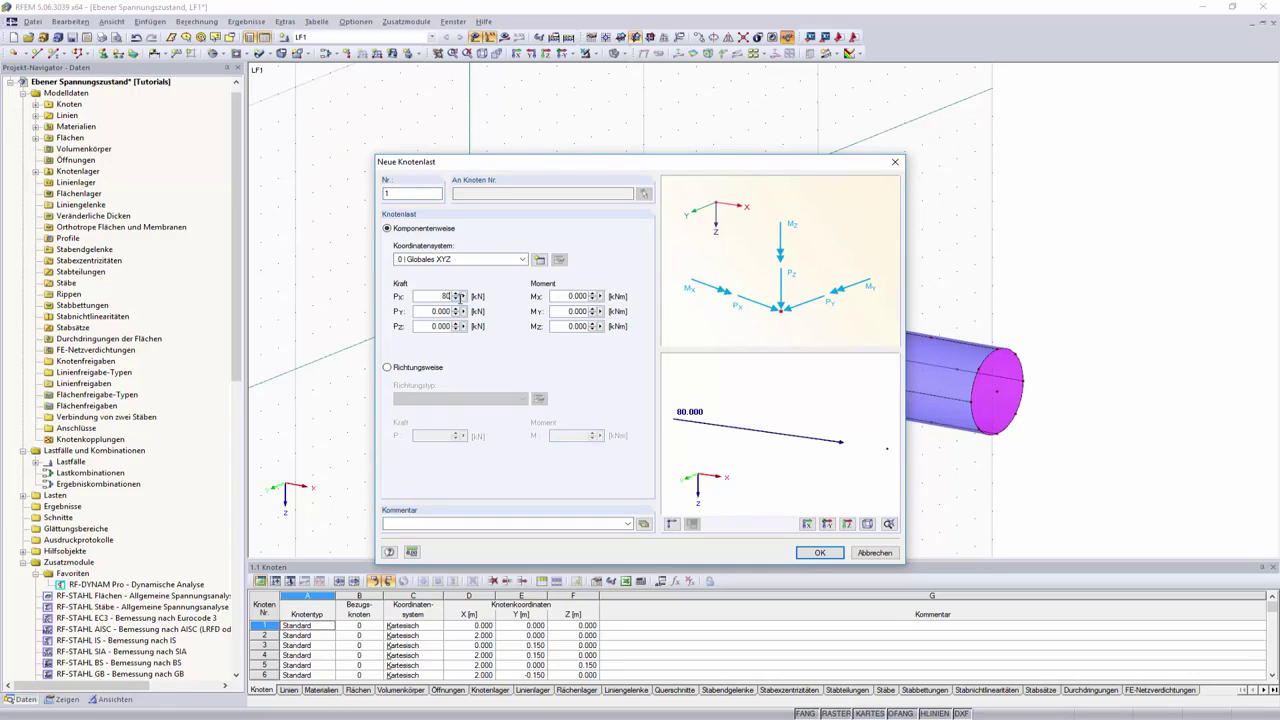
click(578, 296)
text(-15)
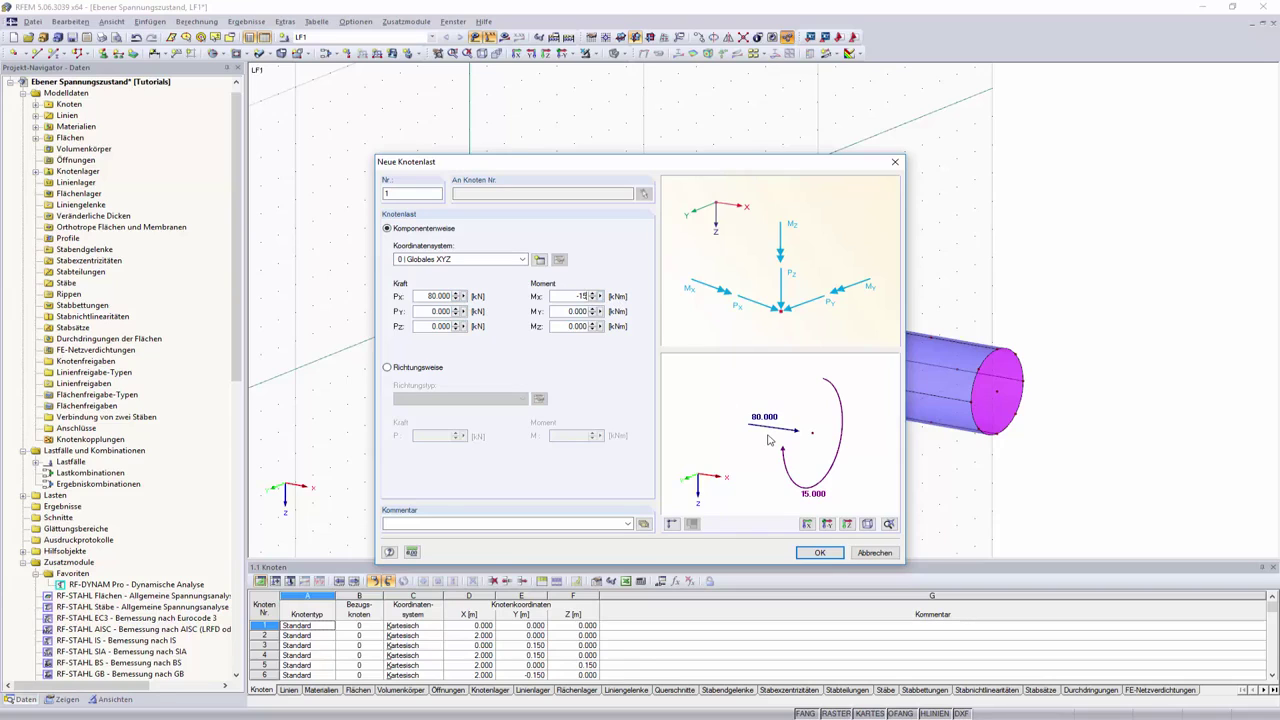
Step: Set the load units to one decimal place for forces and for moment lengths
click(412, 552)
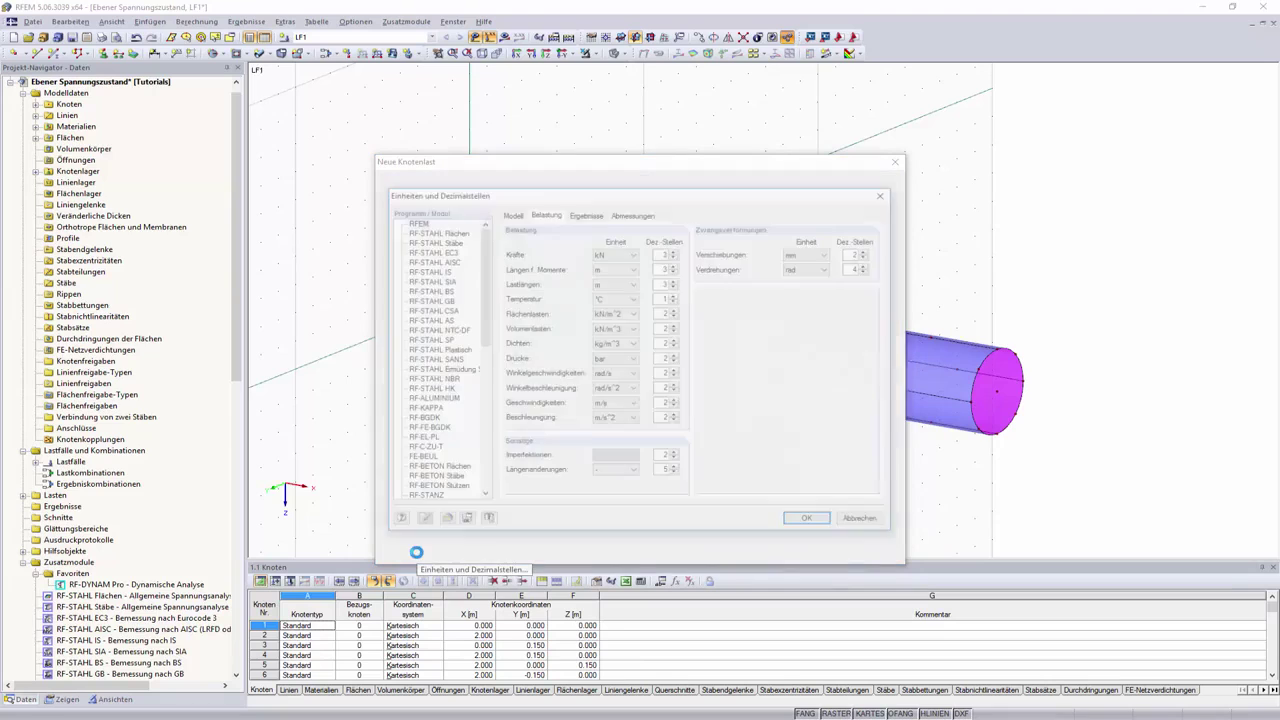
click(665, 253)
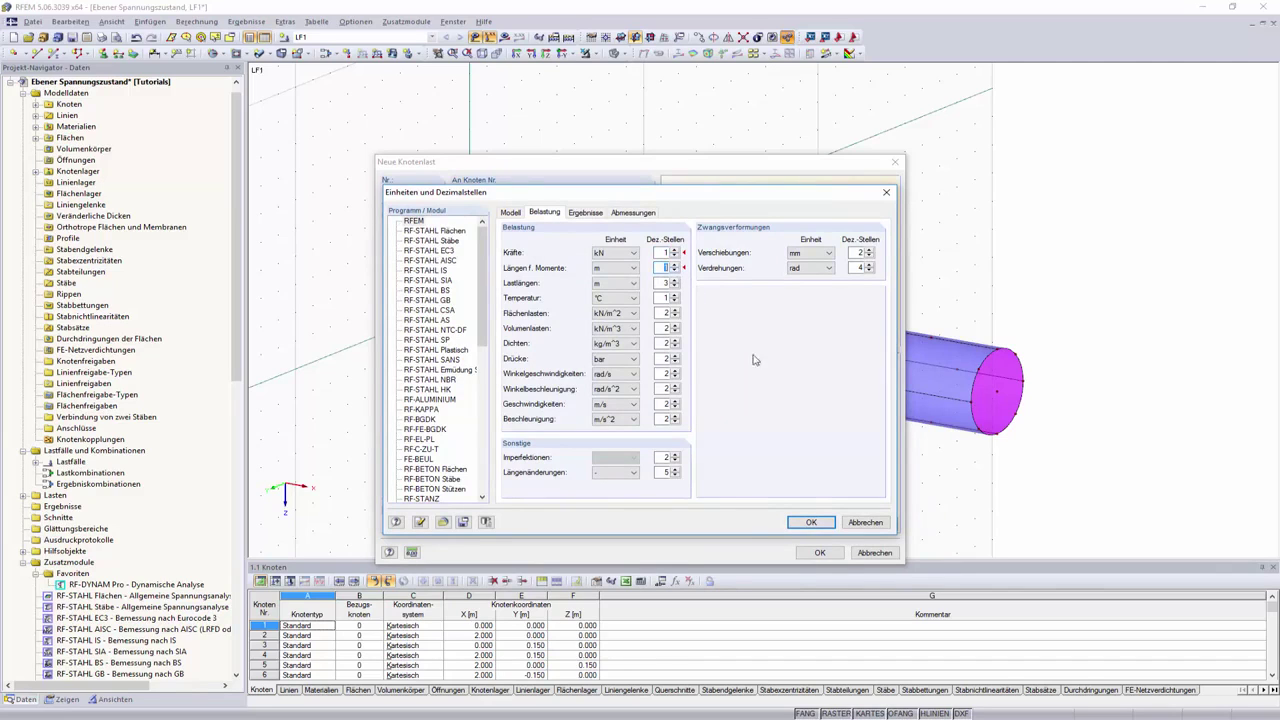
click(810, 523)
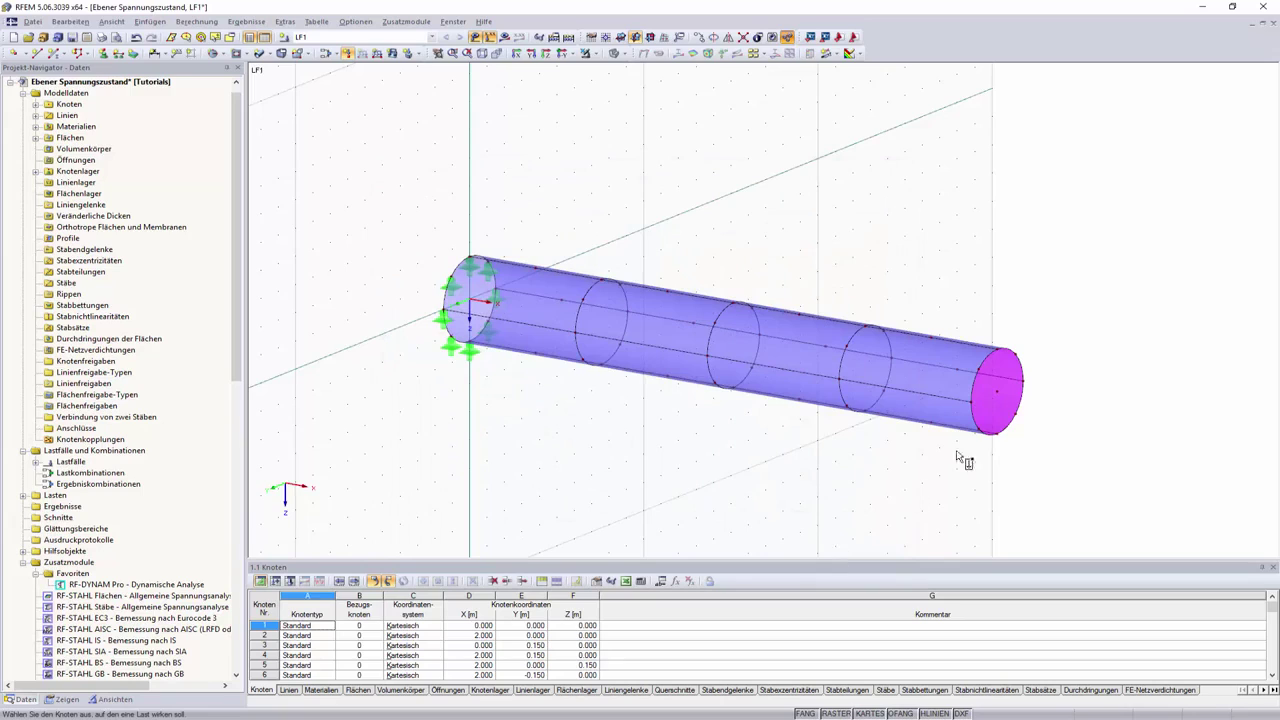
Step: Place the nodal load on the centre node of the rigid circular end surface
click(997, 389)
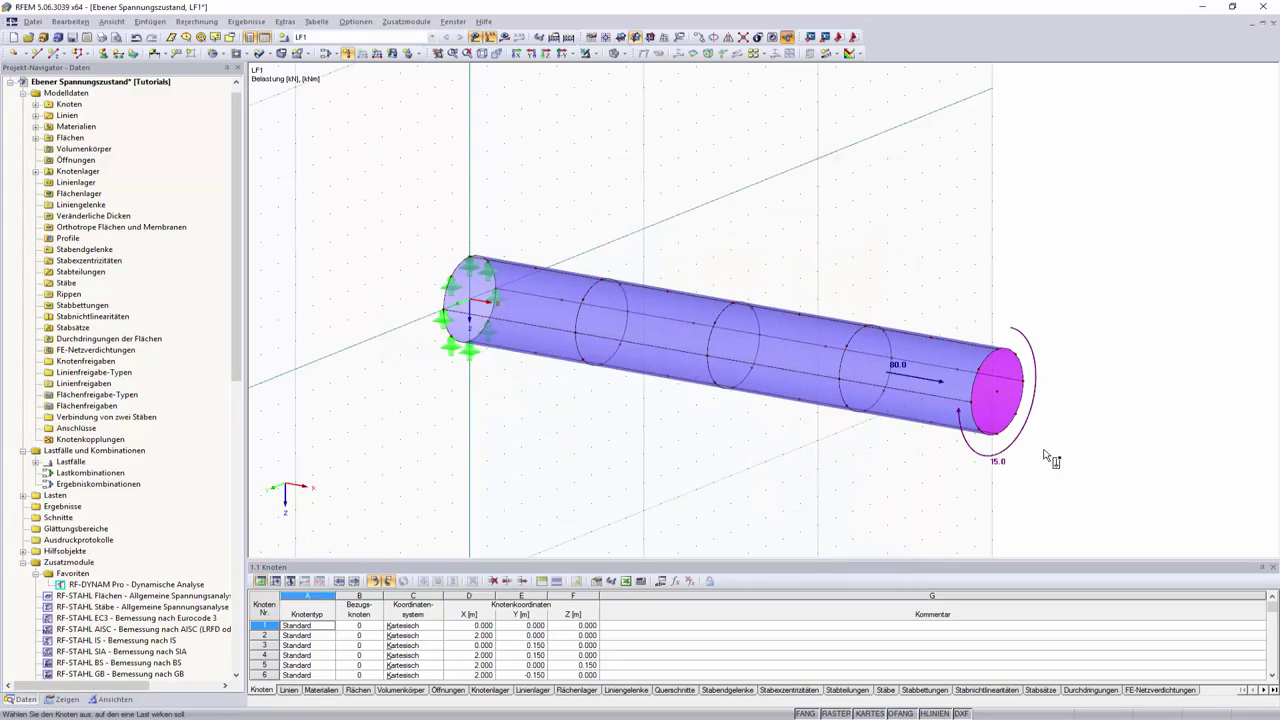
key(Escape)
scroll(1066, 413, up, 2)
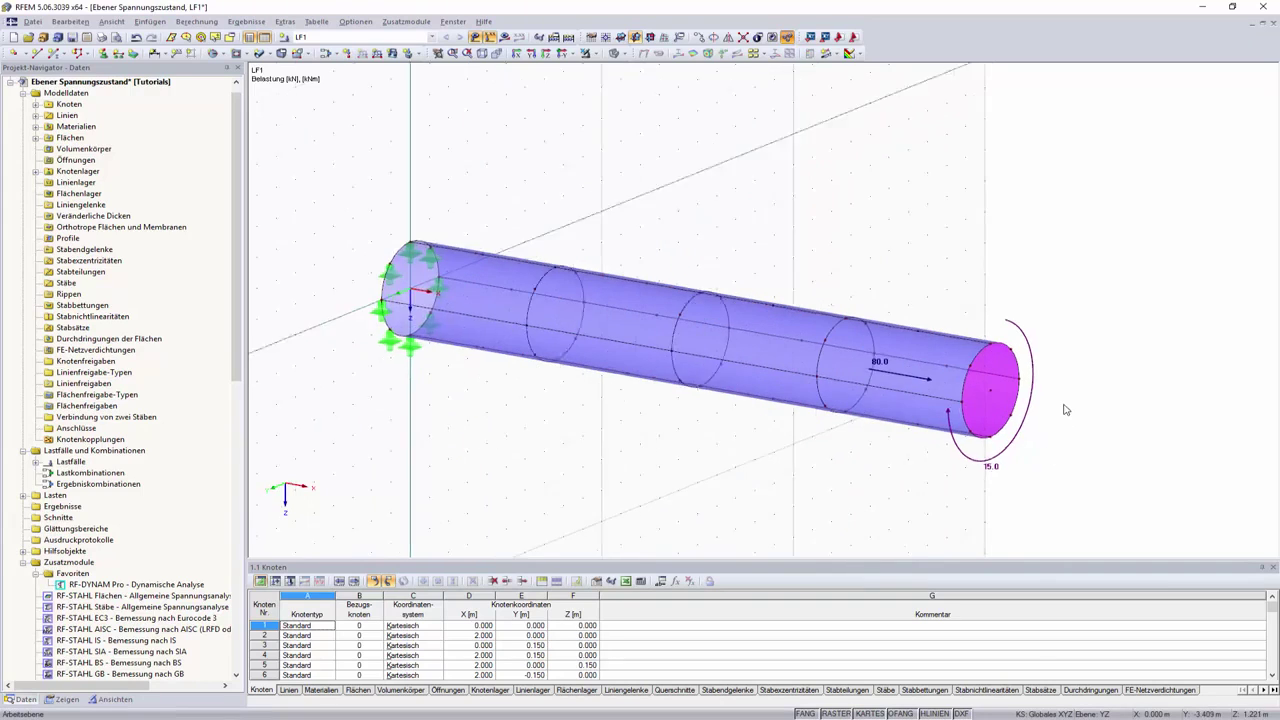
Step: Calculate load case LF1 and hide the global deformation display
click(486, 57)
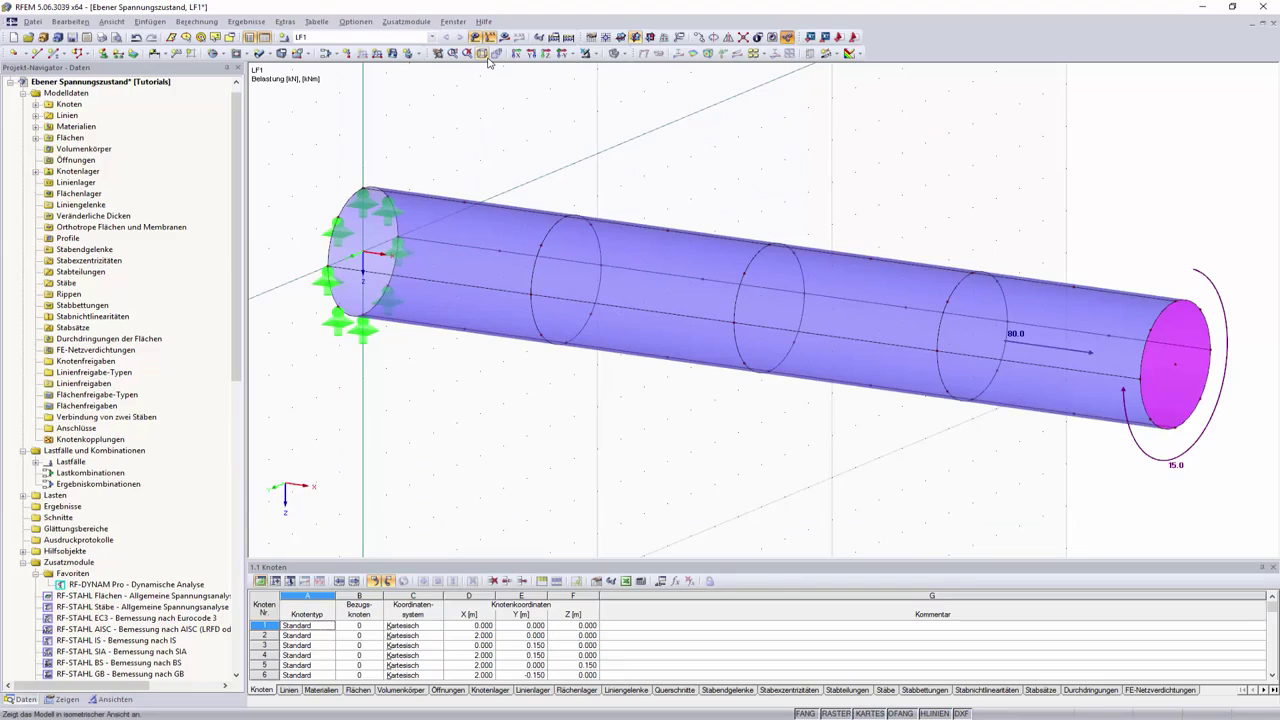
click(505, 37)
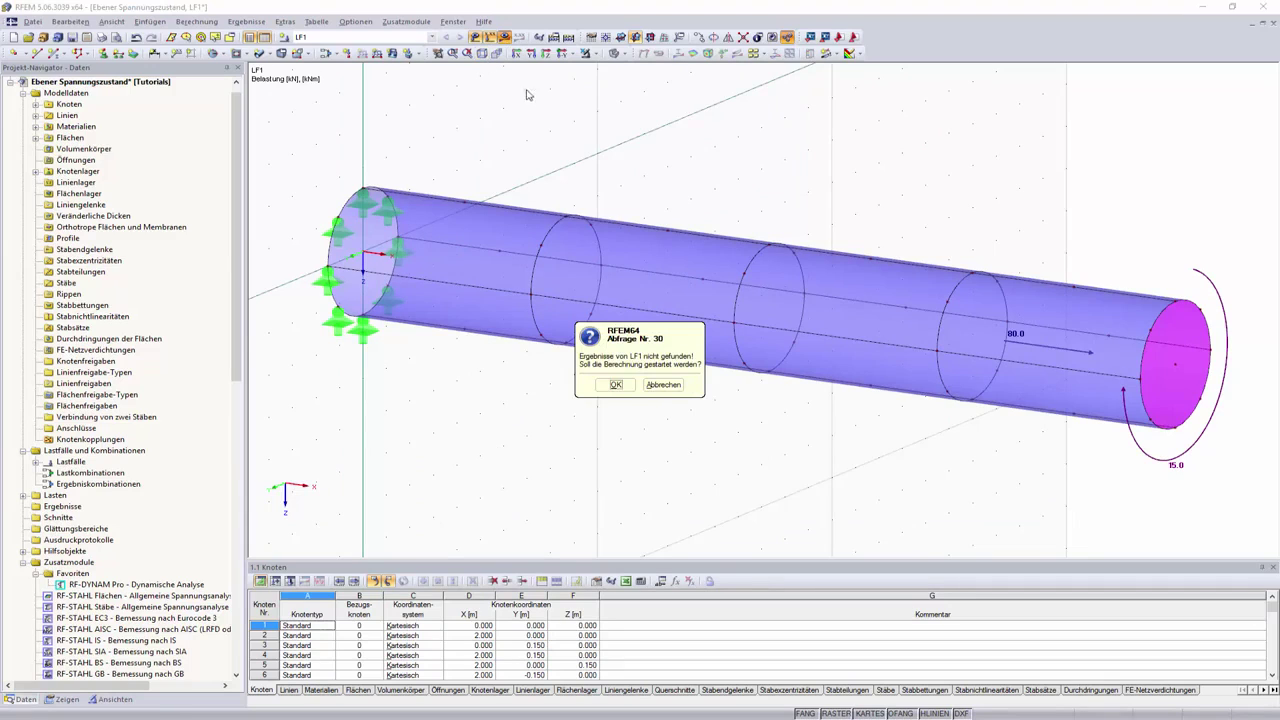
click(616, 385)
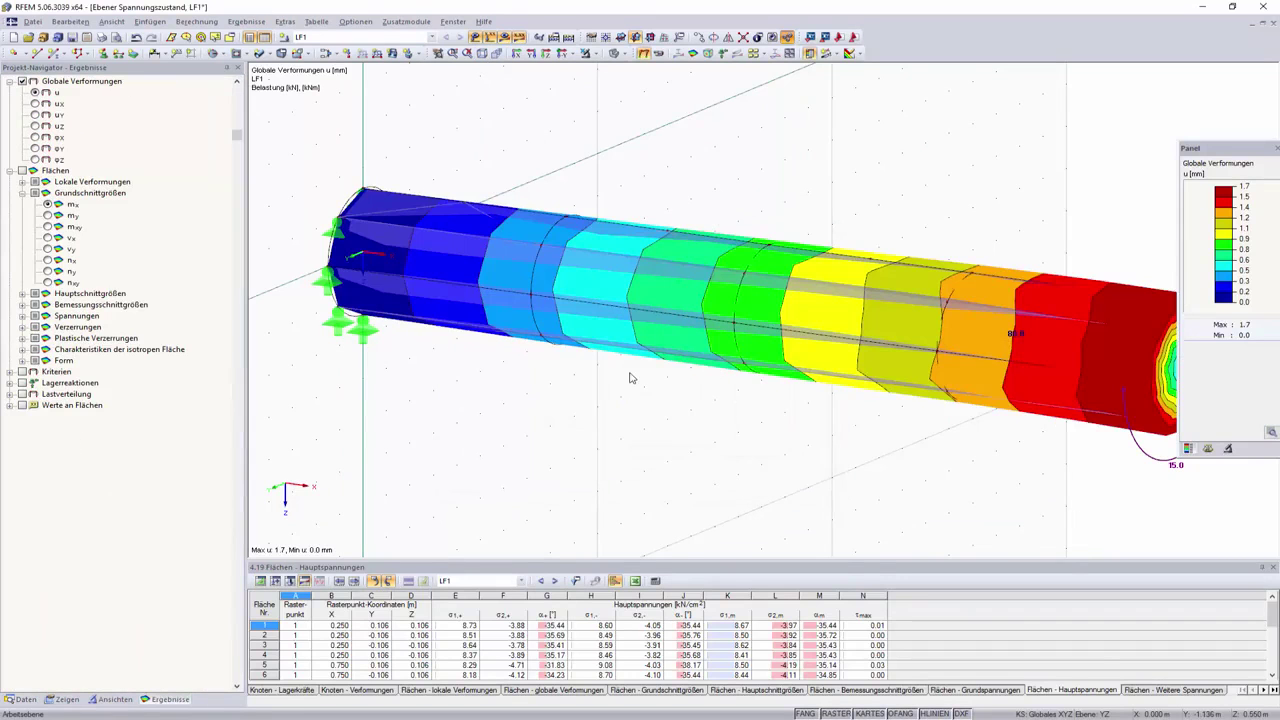
click(645, 55)
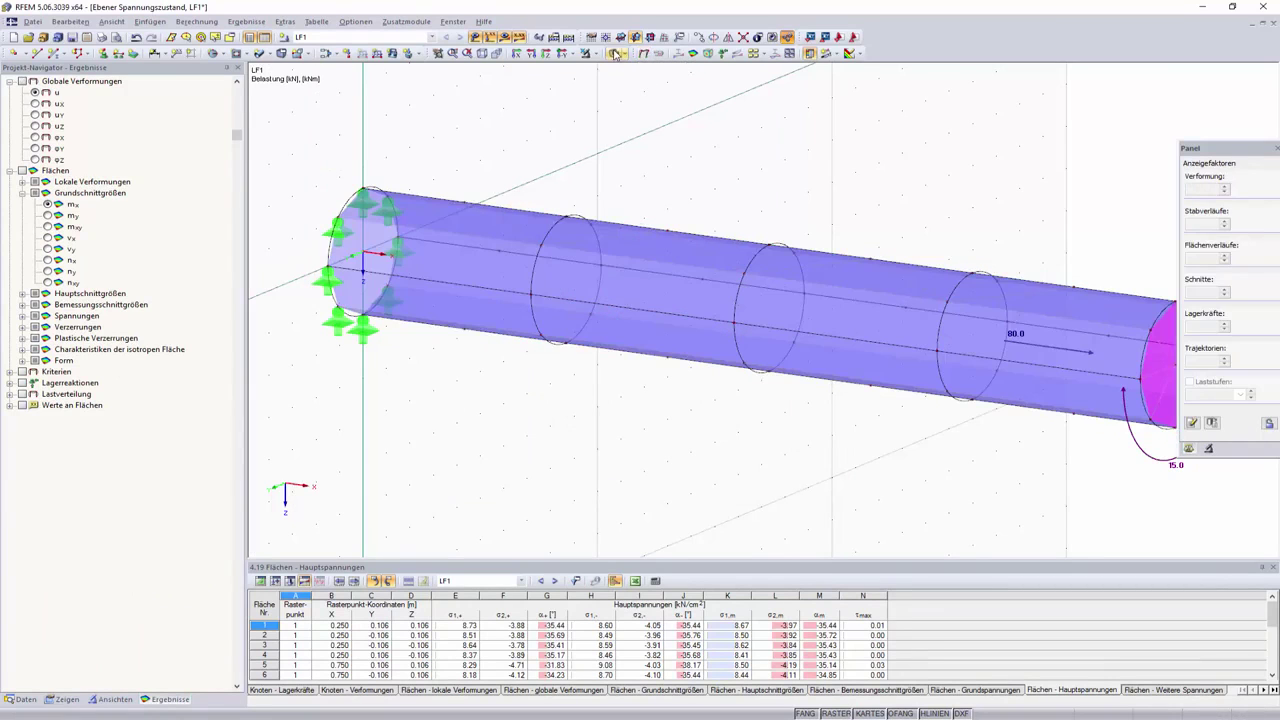
Step: Inspect the pipe as a wireframe from a rotated angle and restore the shaded isometric view
click(618, 53)
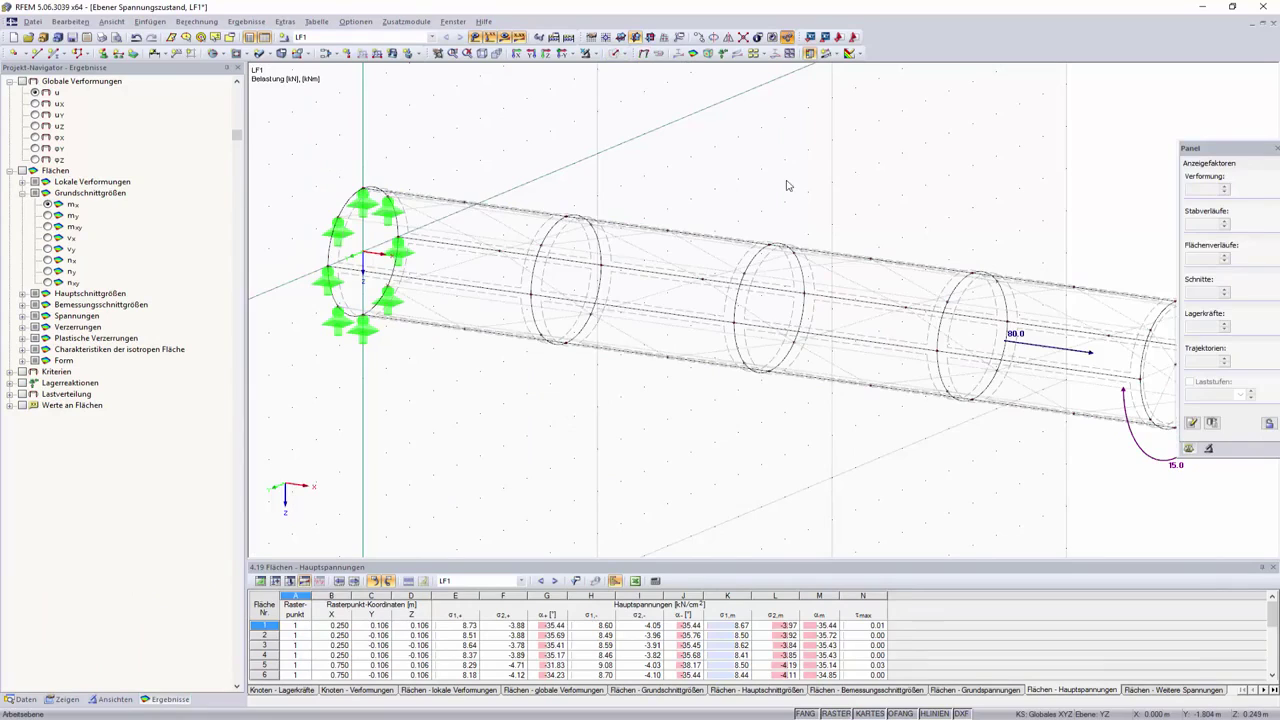
ctrl+middle_drag(786, 186, 670, 130)
right_click(670, 130)
click(980, 177)
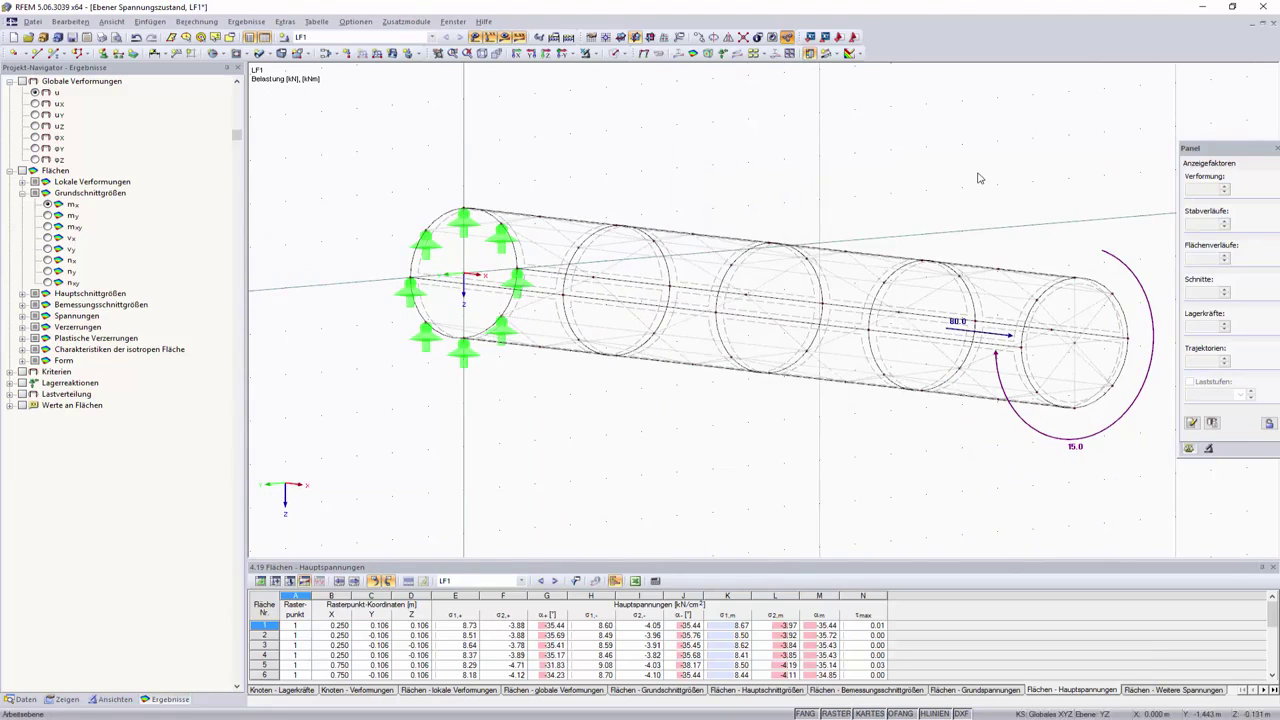
scroll(968, 323, up, 1)
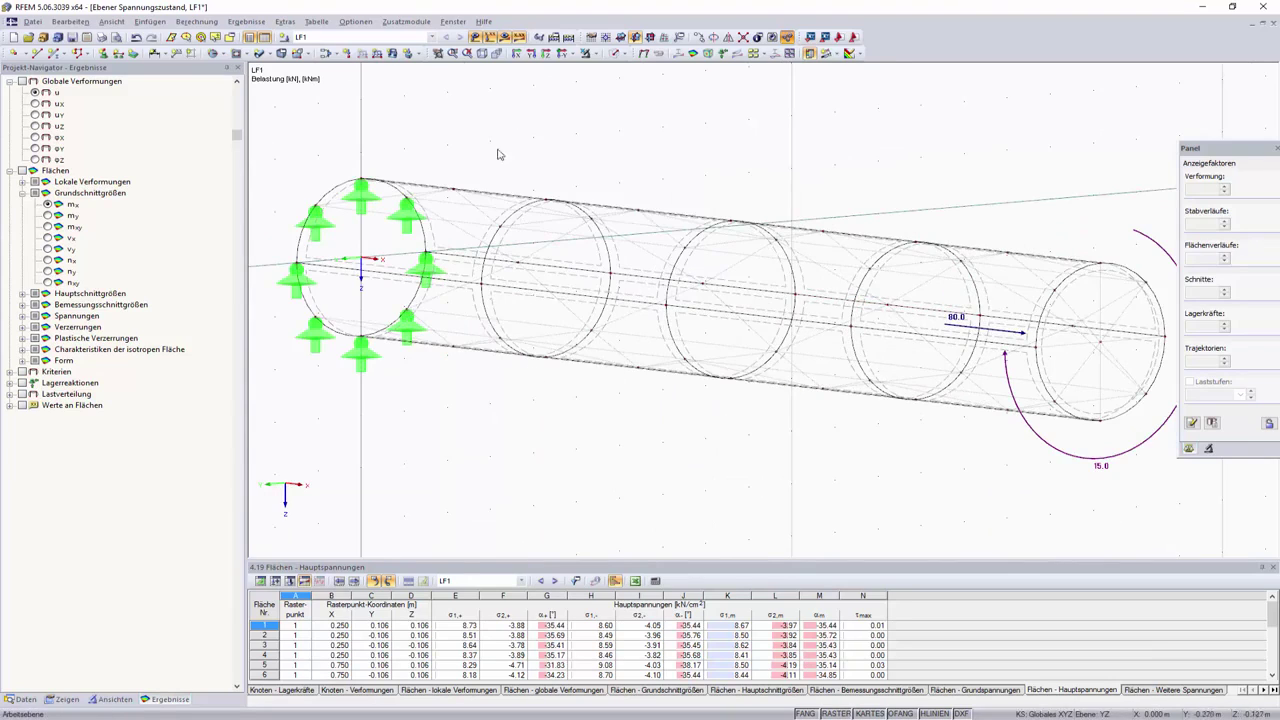
click(483, 54)
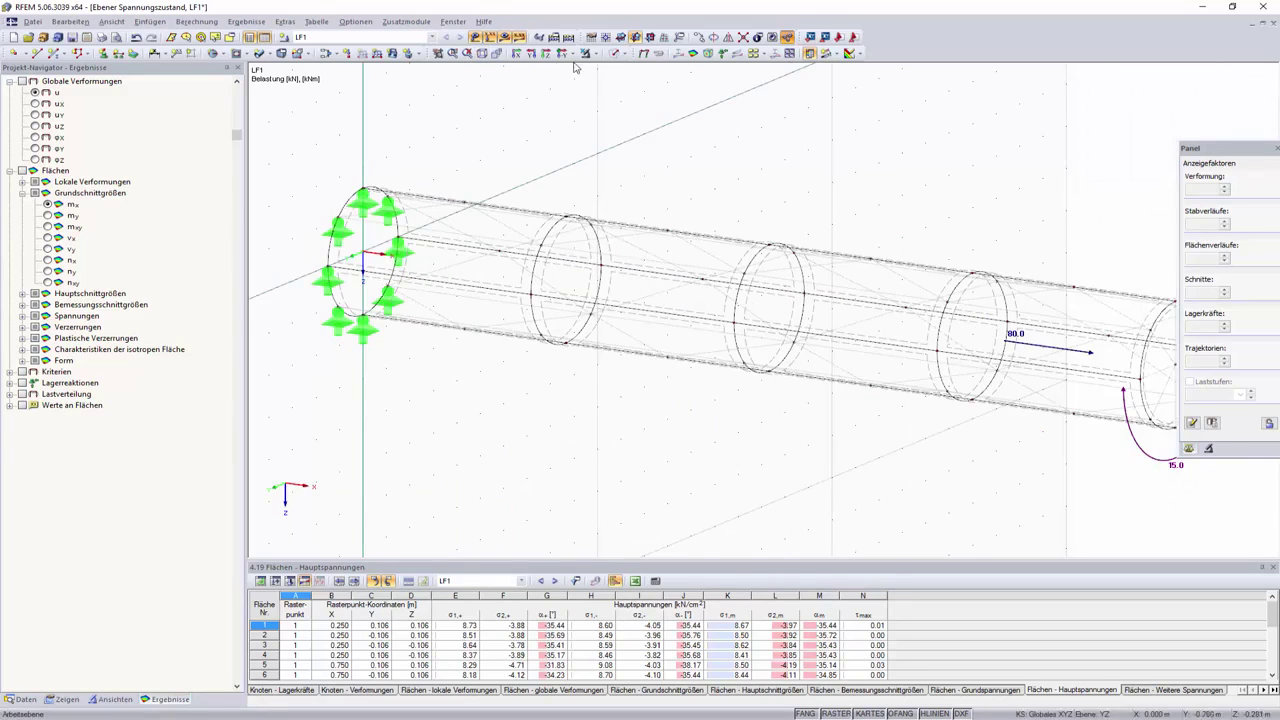
click(614, 54)
scroll(560, 260, down, 2)
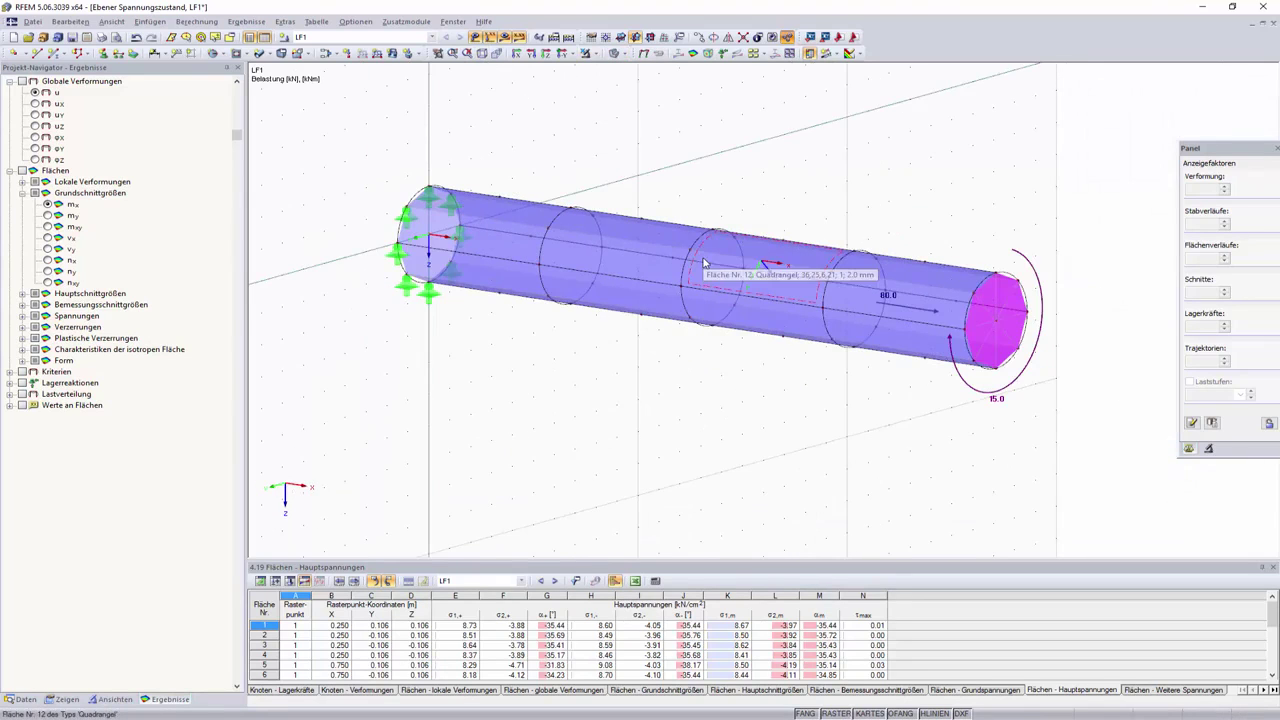
Step: Set the distribution of surface internal forces and stresses to Konstant in Elementen
click(77, 703)
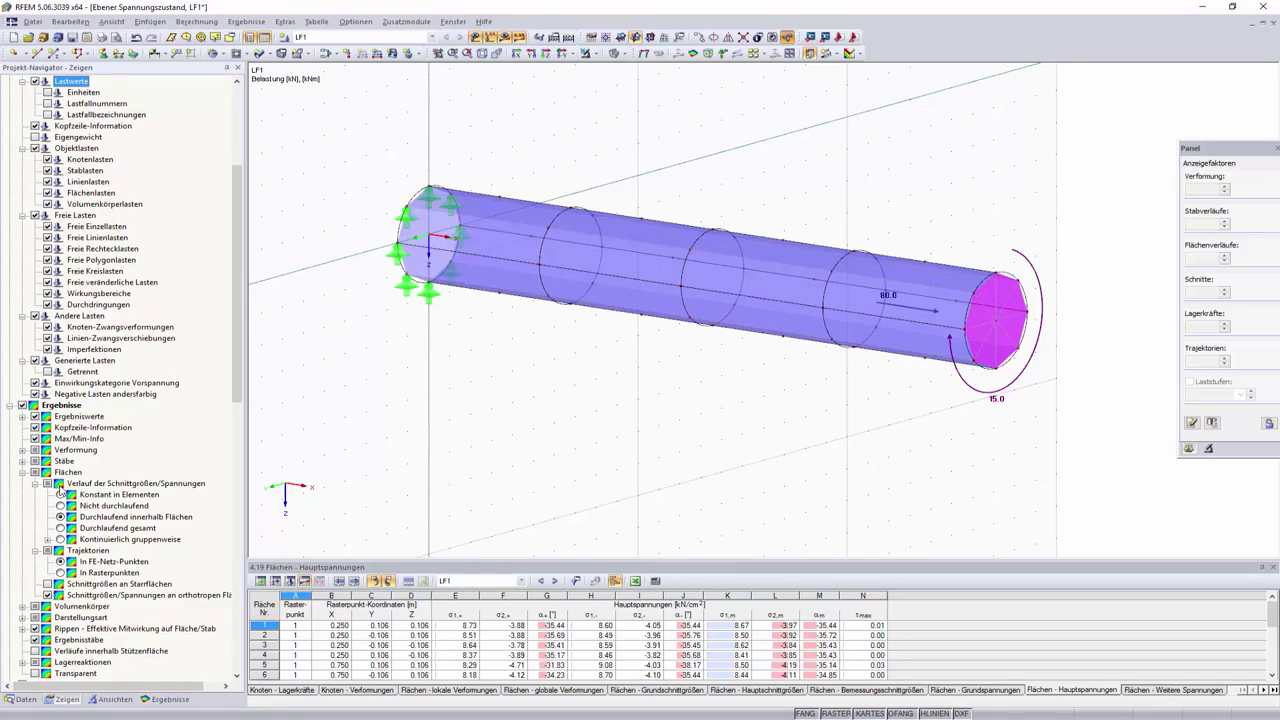
click(60, 495)
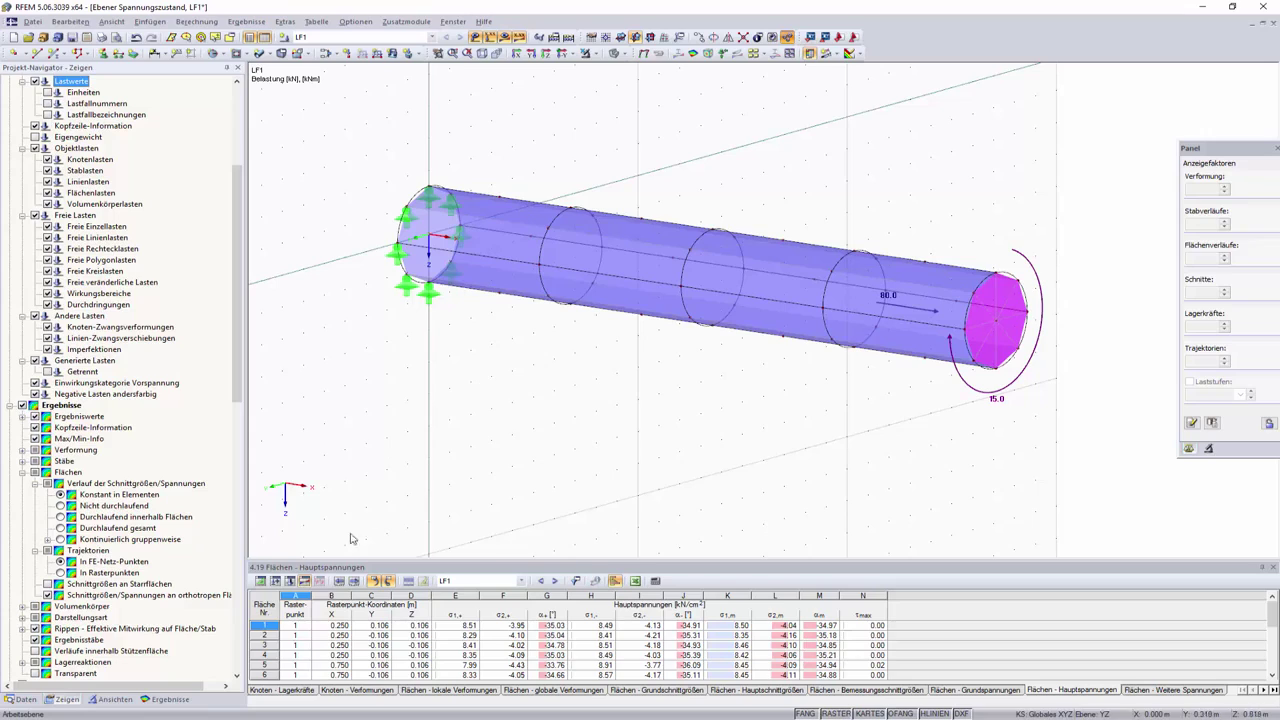
click(152, 700)
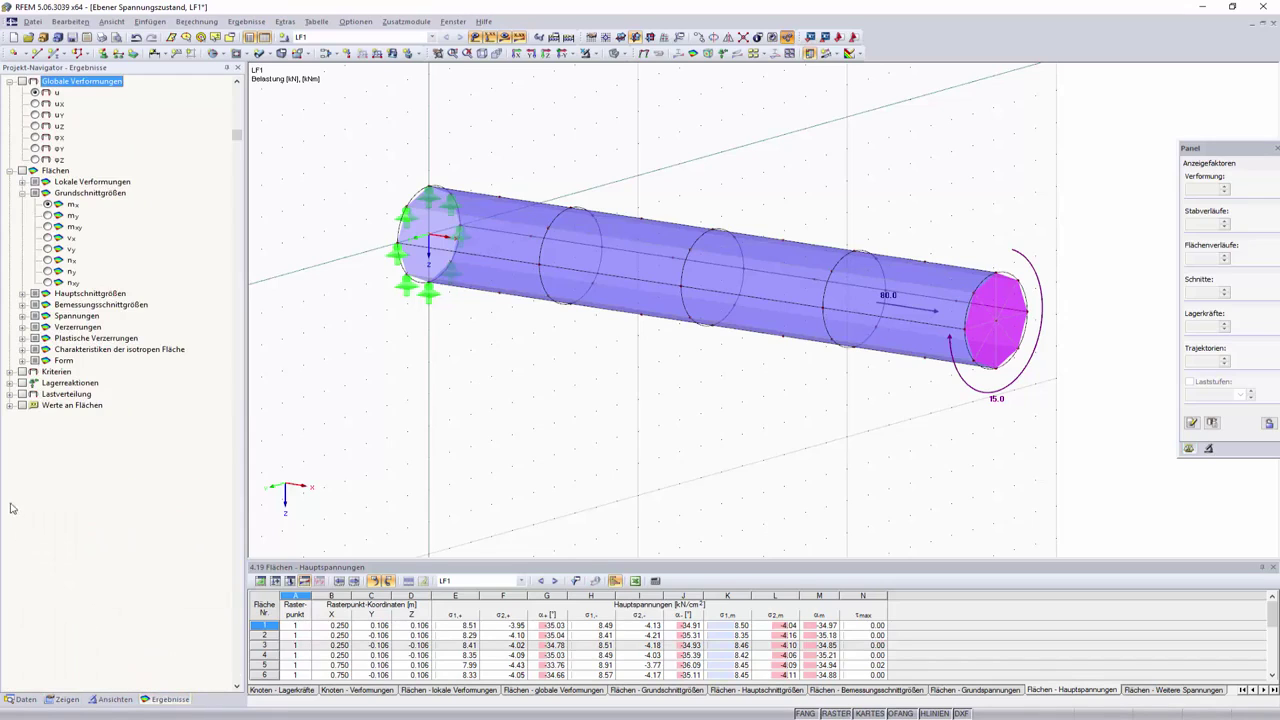
Step: Limit the visibility to the lower front surface in the third segment of the pipe (surface 9)
click(717, 310)
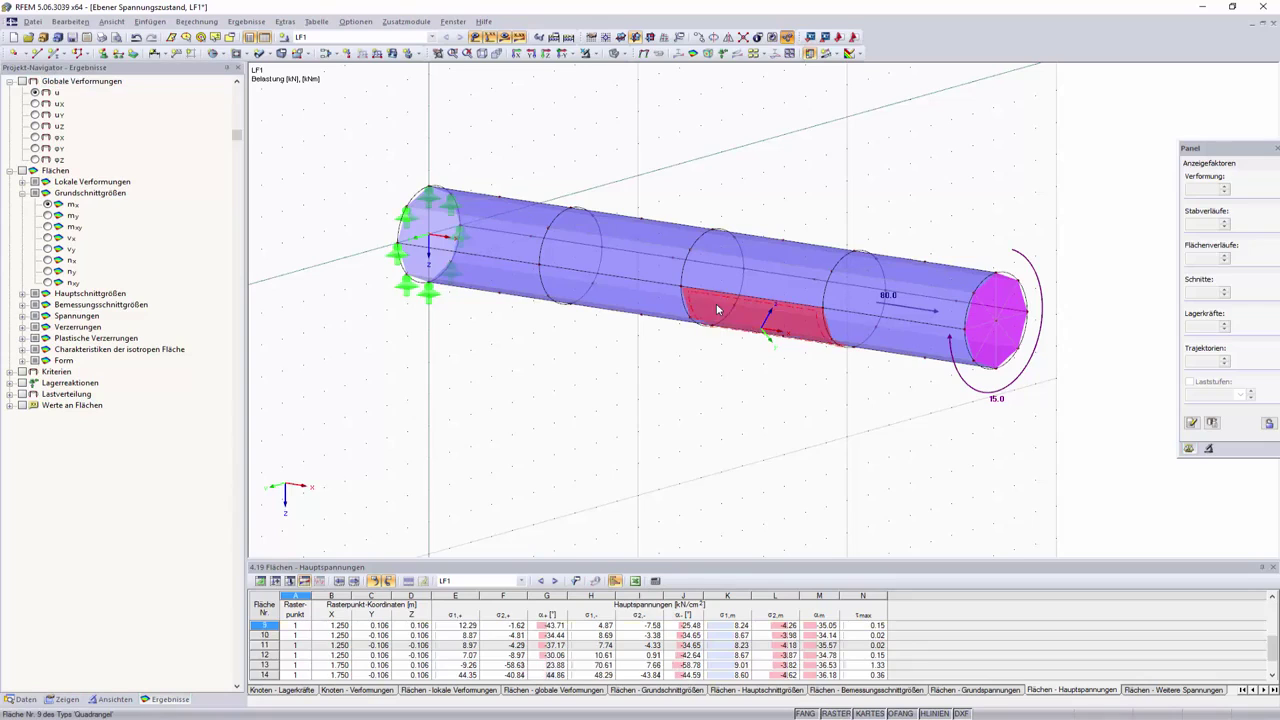
click(604, 55)
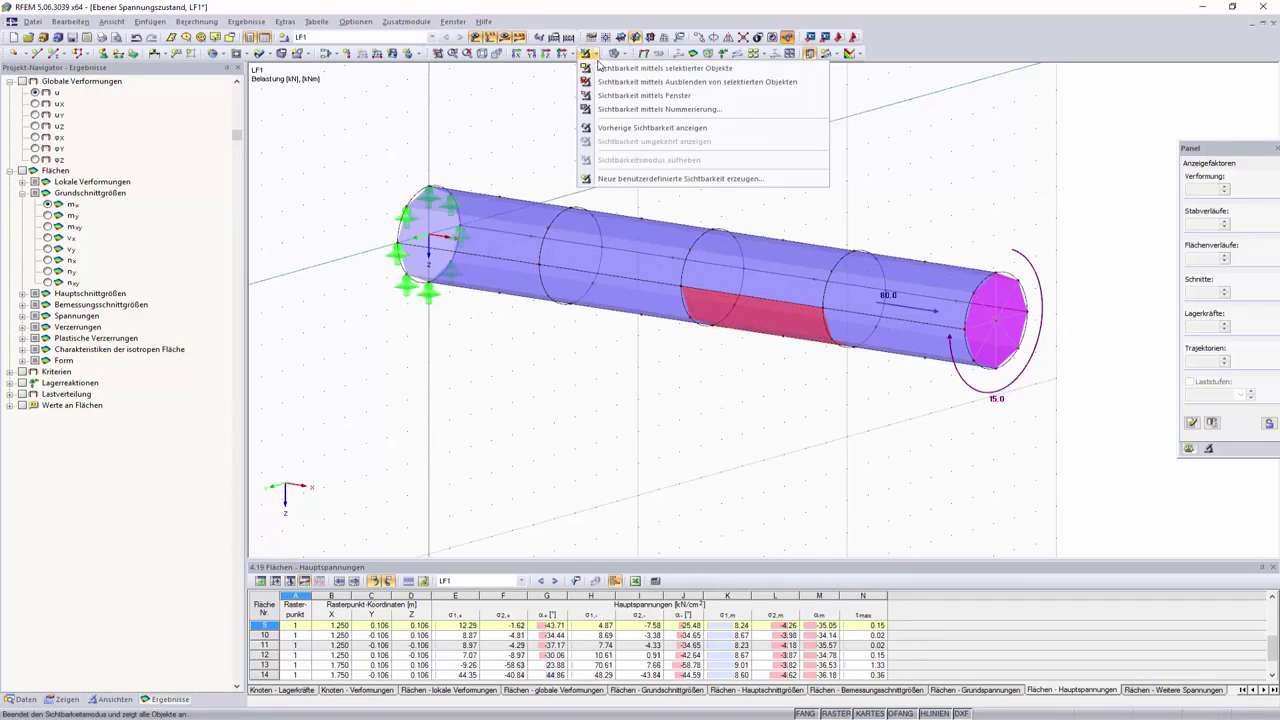
click(602, 73)
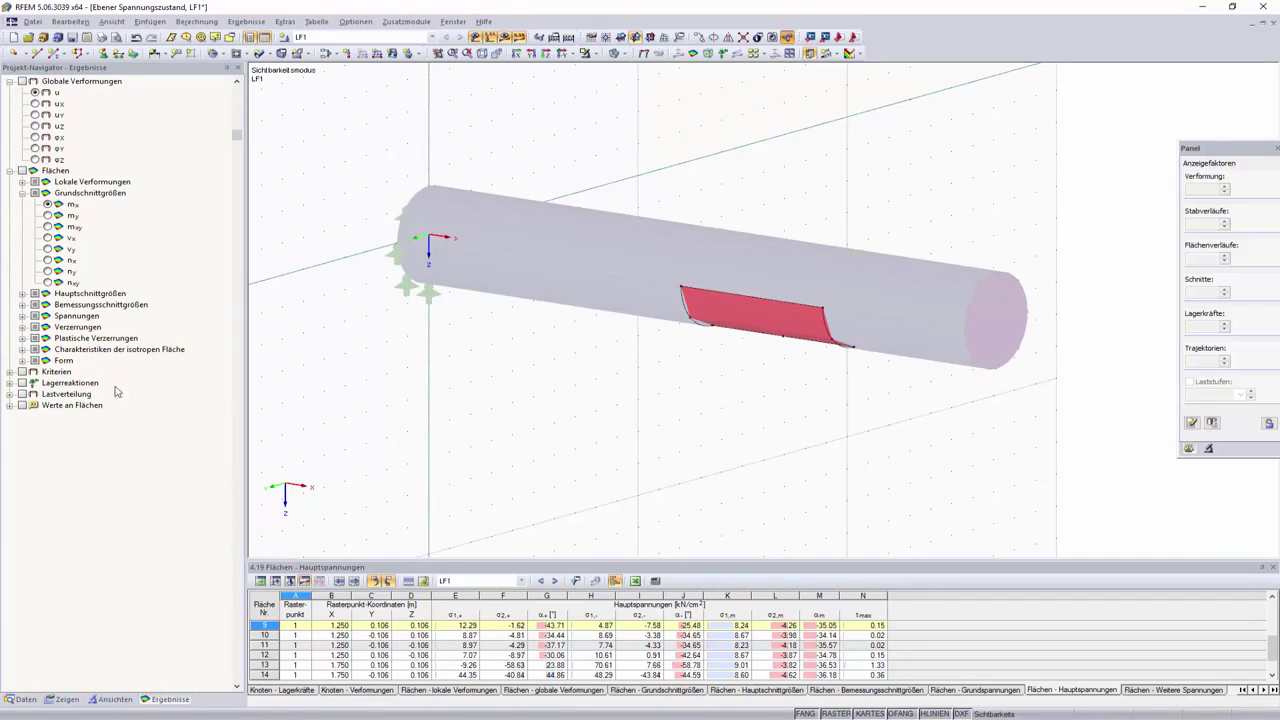
Step: Turn on the values on surfaces with the Gezielte selection of result values
click(8, 406)
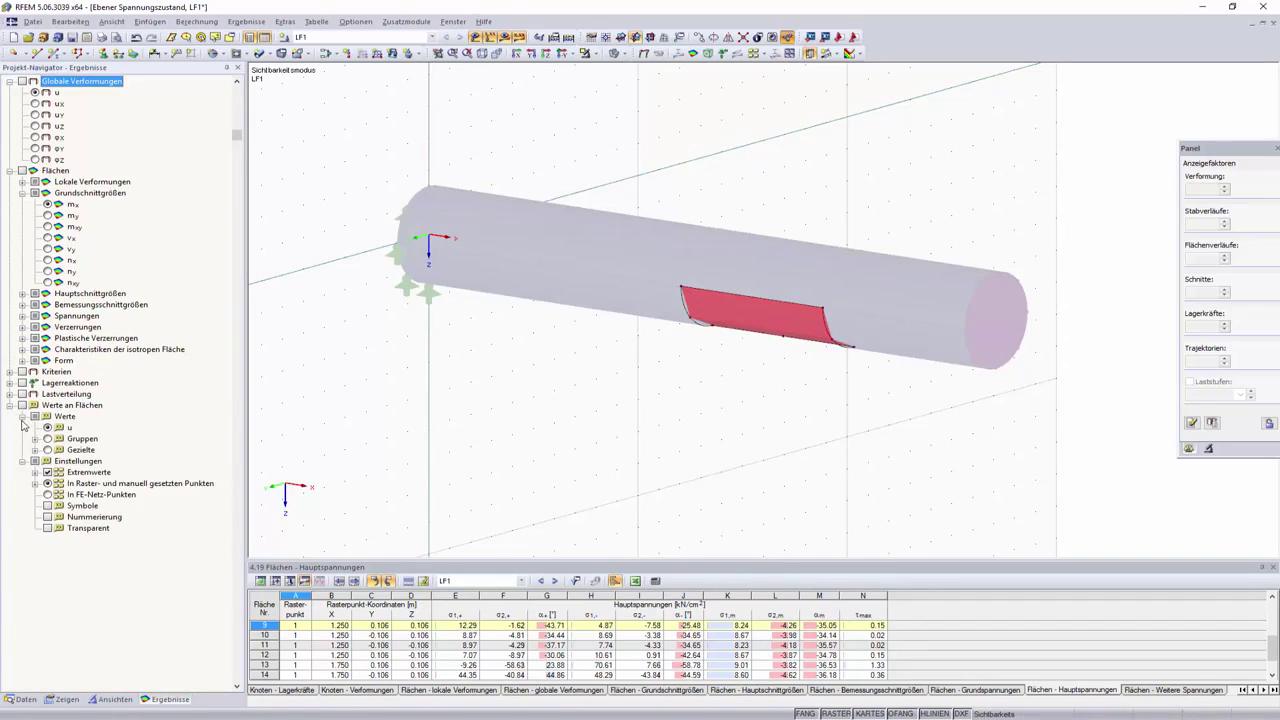
click(35, 451)
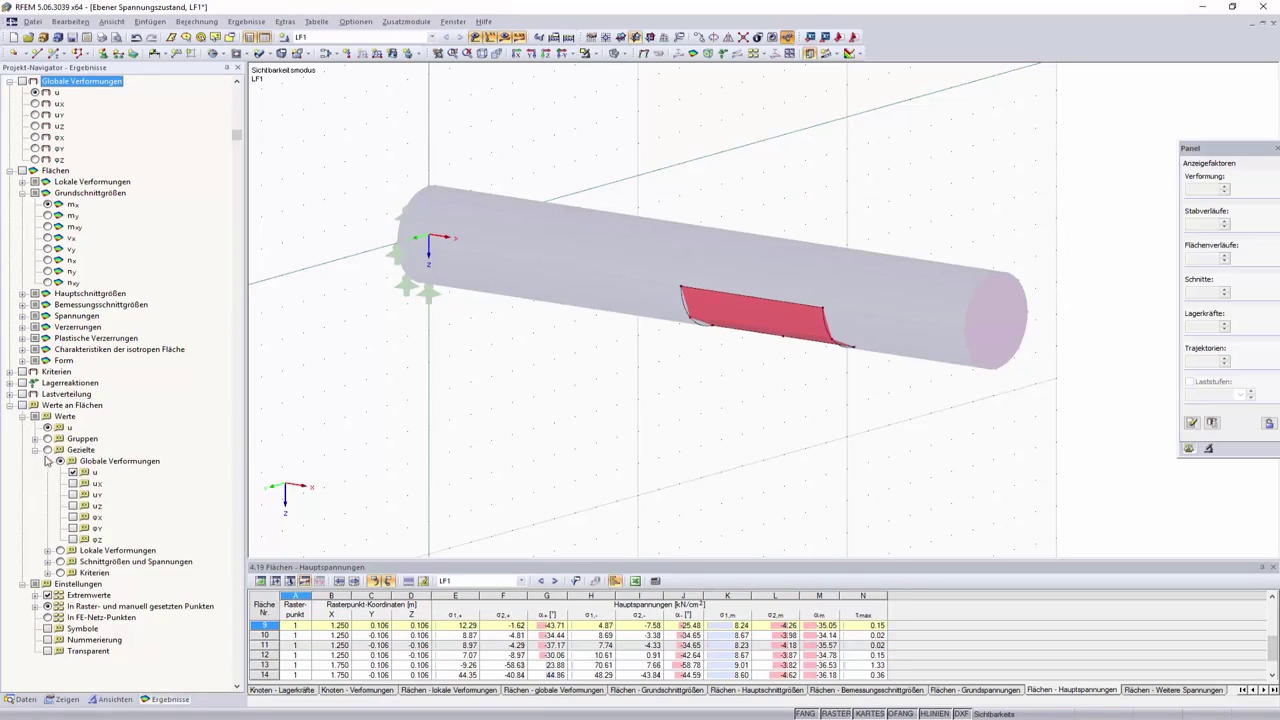
click(46, 452)
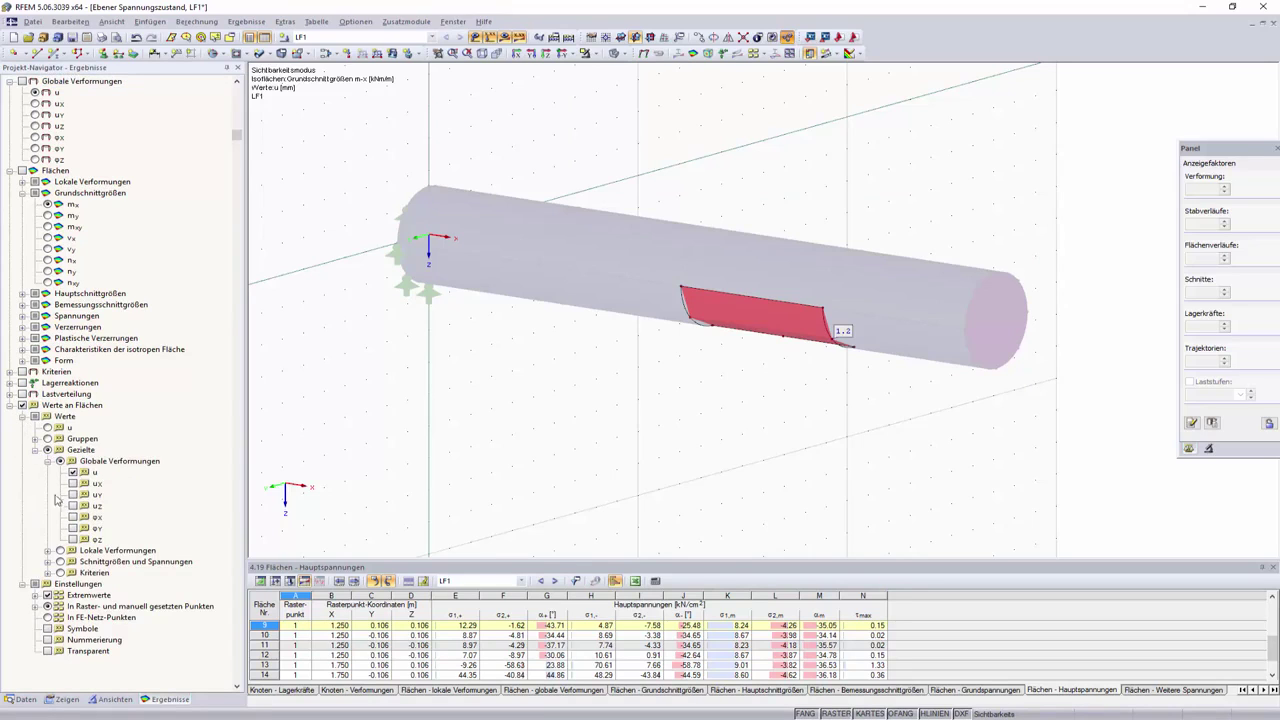